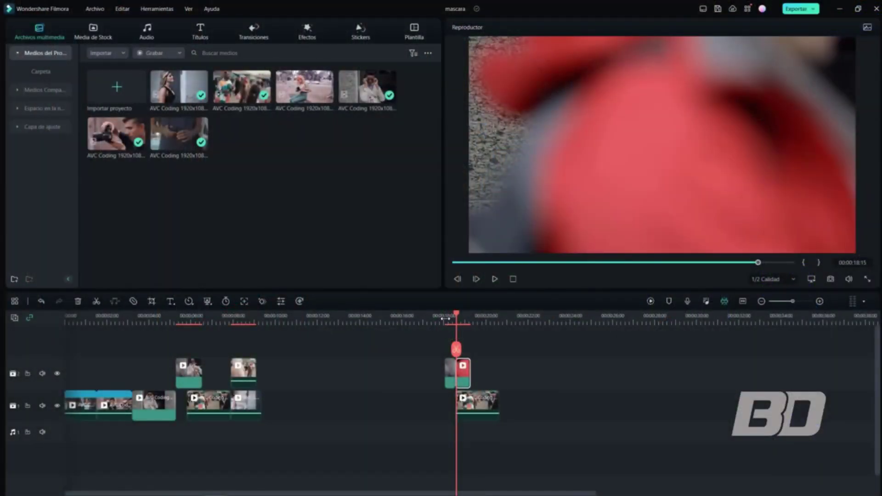
# Step through the upper-track clips frame by frame to examine how the red figure crosses in front of the woman.
pyautogui.click(446, 319)
pyautogui.scroll(4, 473, 319)
pyautogui.click(490, 317)
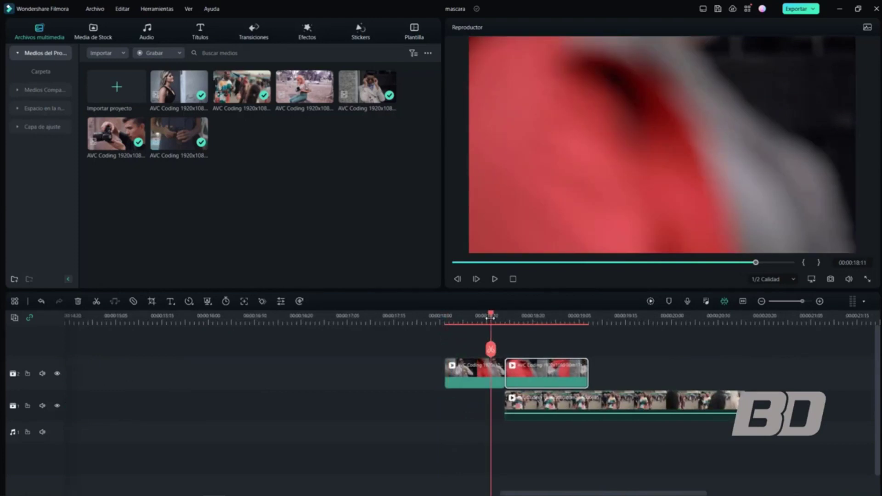
pyautogui.press('Left')
pyautogui.press('Left')
pyautogui.press('Left')
pyautogui.press('Left')
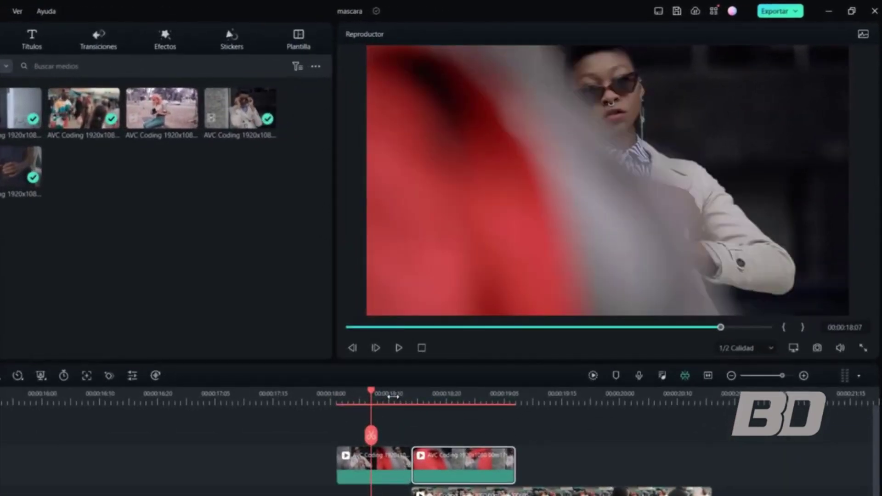
pyautogui.press('Left')
pyautogui.press('Left')
pyautogui.press('Left')
pyautogui.press('Left')
pyautogui.press('Right')
pyautogui.press('Right')
pyautogui.press('Right')
pyautogui.press('Right')
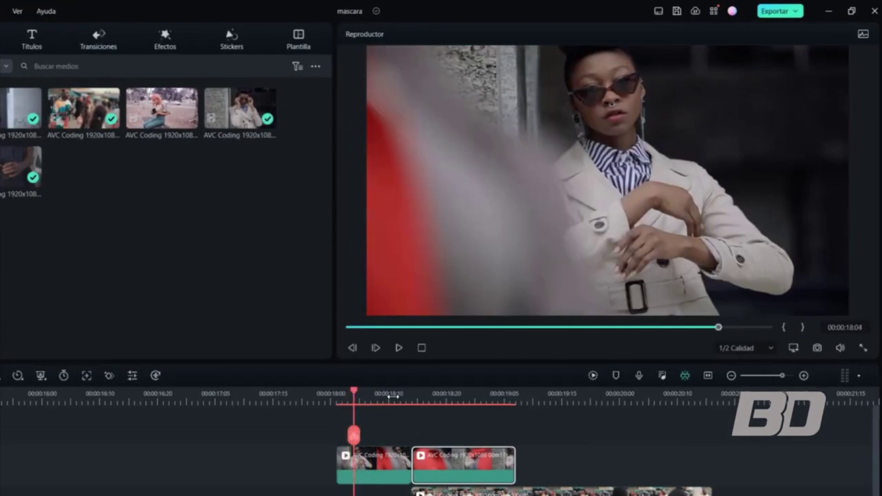
pyautogui.press('Right')
pyautogui.press('Right')
pyautogui.press('Right')
pyautogui.press('Right')
pyautogui.press('Right')
pyautogui.press('Right')
pyautogui.press('Right')
pyautogui.press('Right')
pyautogui.press('Right')
pyautogui.press('Right')
pyautogui.press('Right')
pyautogui.press('Right')
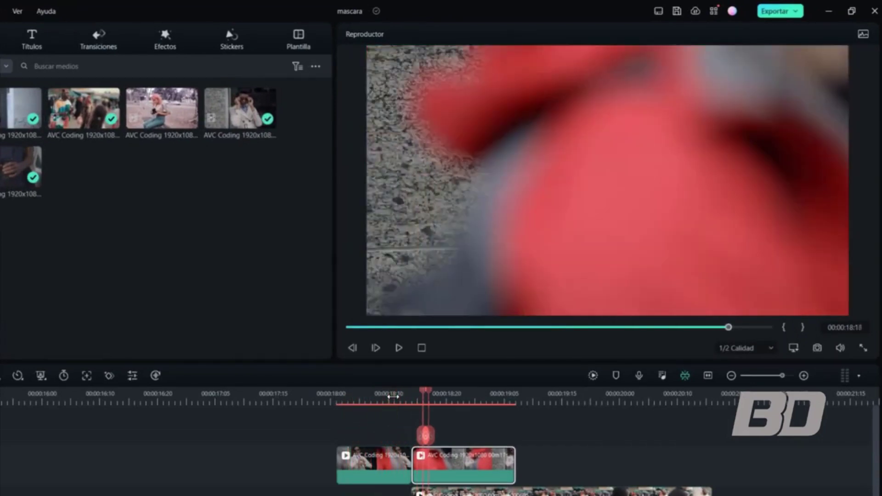
pyautogui.press('Right')
pyautogui.press('Right')
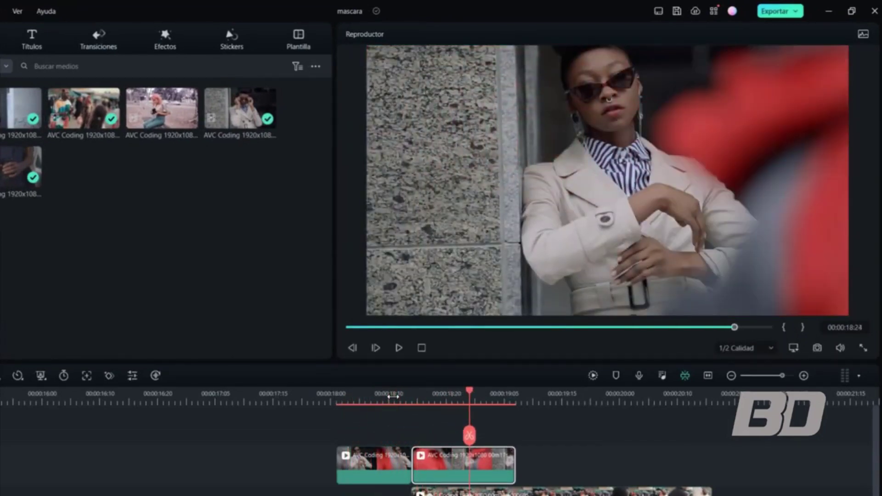
# Place the playhead at 00:00:18:14, where the second upper-track segment starts.
pyautogui.press('Left')
pyautogui.press('Left')
pyautogui.press('Left')
pyautogui.press('Left')
pyautogui.press('Left')
pyautogui.press('Left')
pyautogui.press('Left')
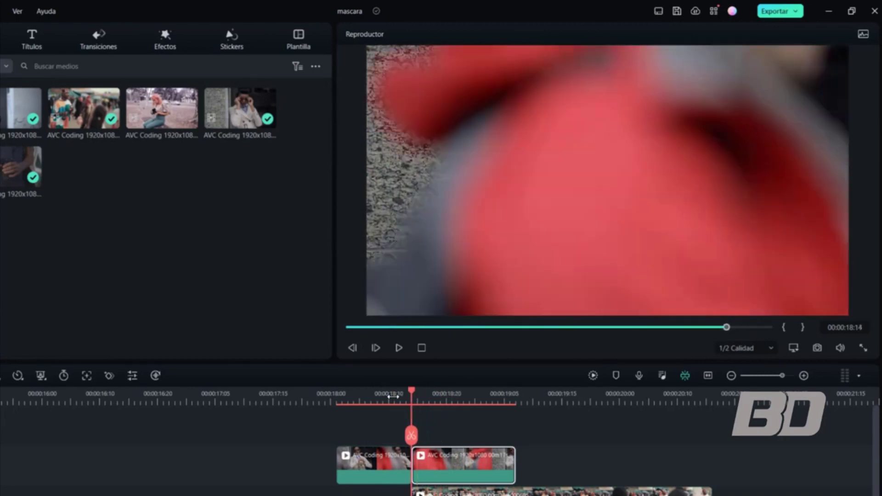
pyautogui.scroll(3, 469, 402)
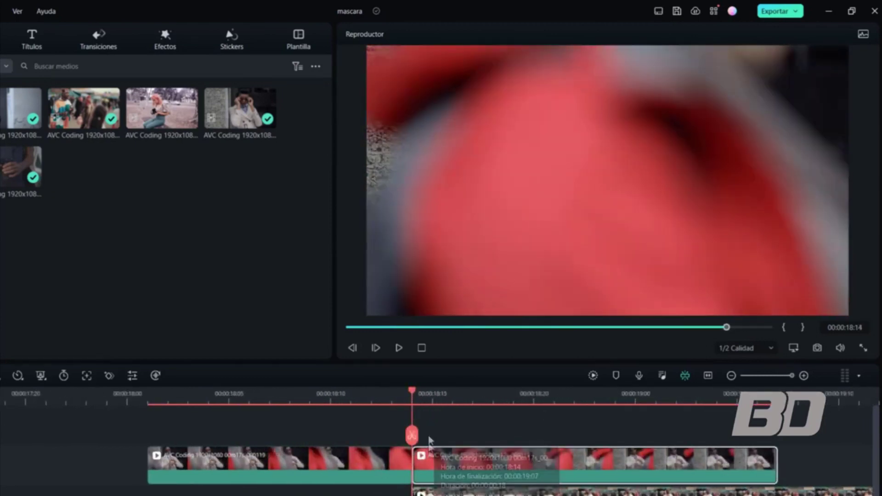
pyautogui.click(439, 398)
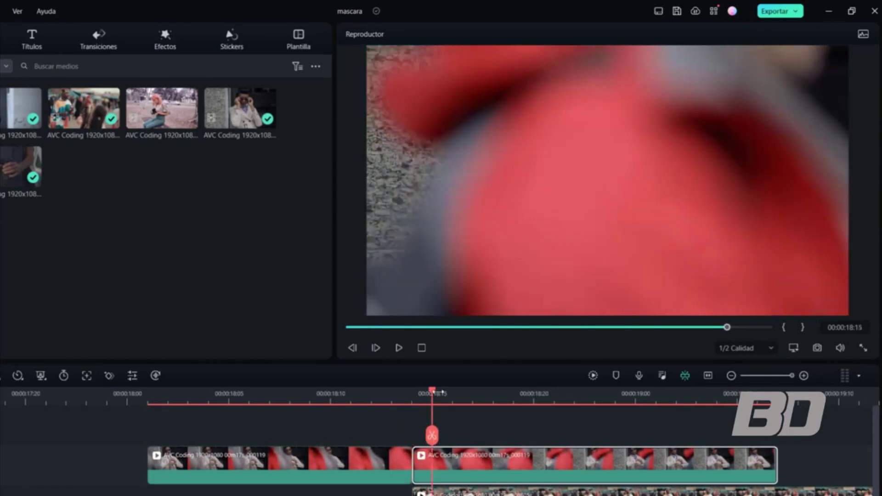
pyautogui.click(419, 398)
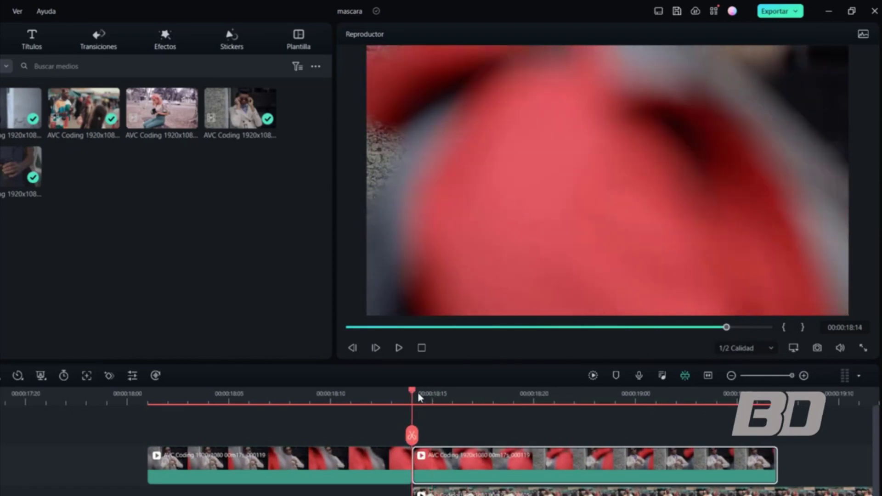
# Draw a closed four-point pen mask on the second upper-track segment, covering the narrow strip behind the red figure.
pyautogui.doubleClick(430, 464)
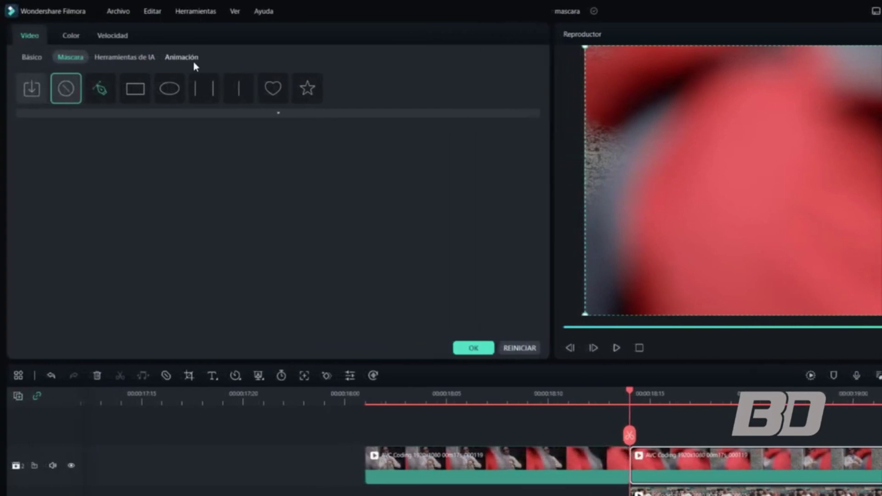
pyautogui.click(99, 96)
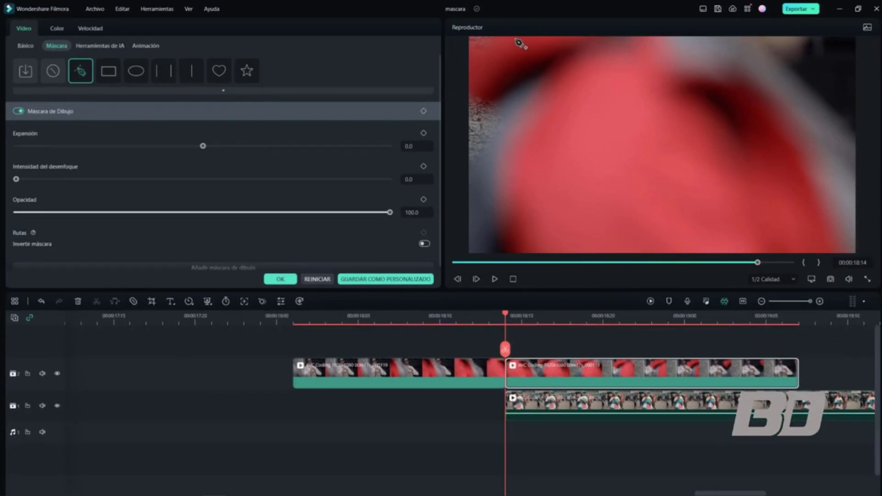
pyautogui.click(515, 39)
pyautogui.click(506, 250)
pyautogui.click(471, 251)
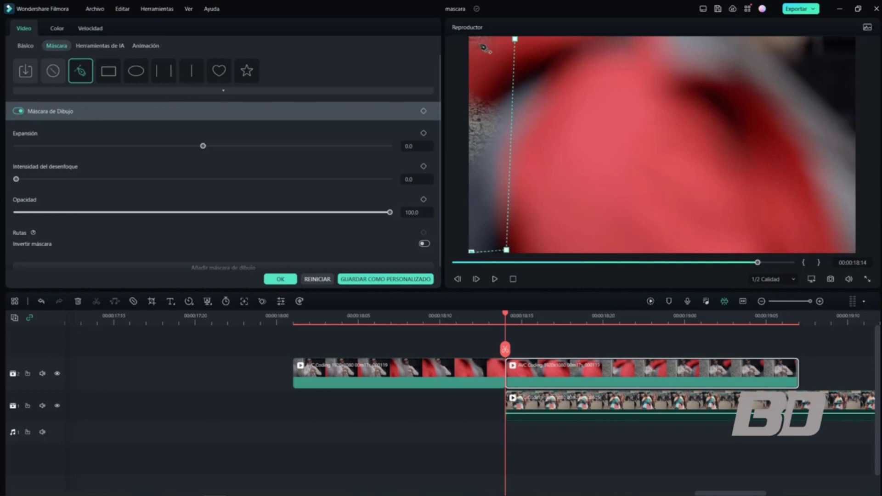
pyautogui.click(470, 40)
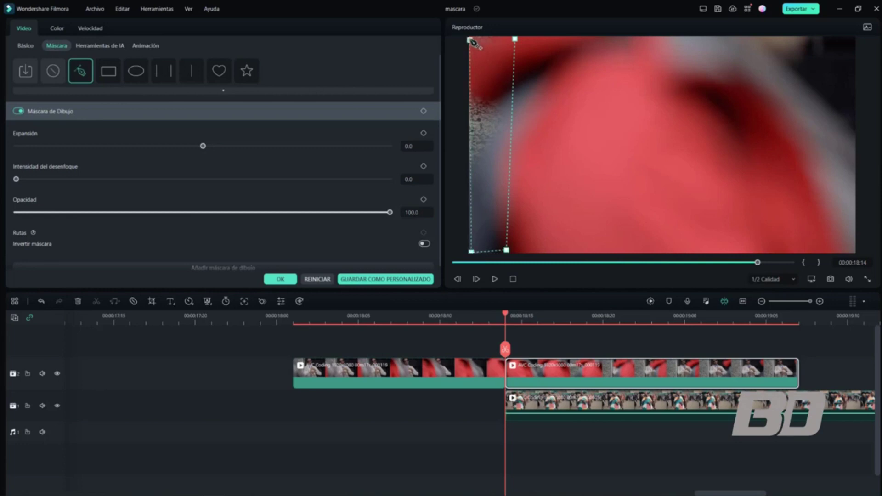
pyautogui.click(515, 39)
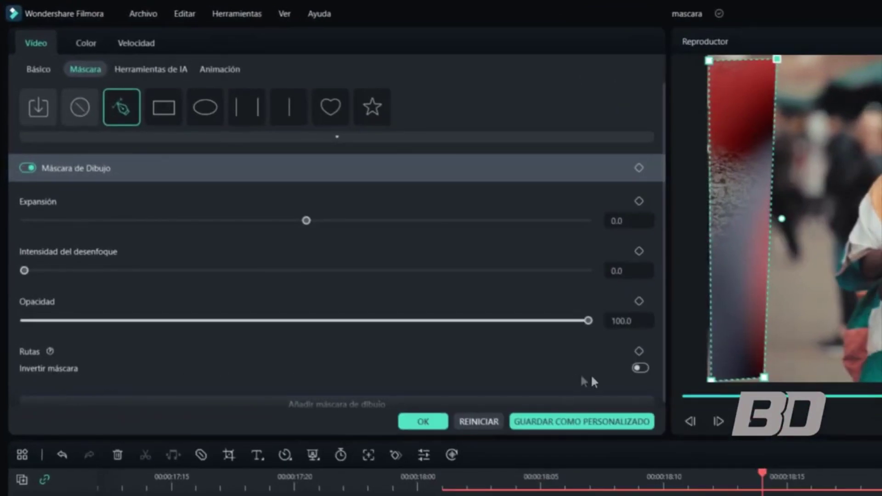
# Invert the drawn mask and add a keyframe for all its parameters at 00:00:18:14.
pyautogui.click(642, 368)
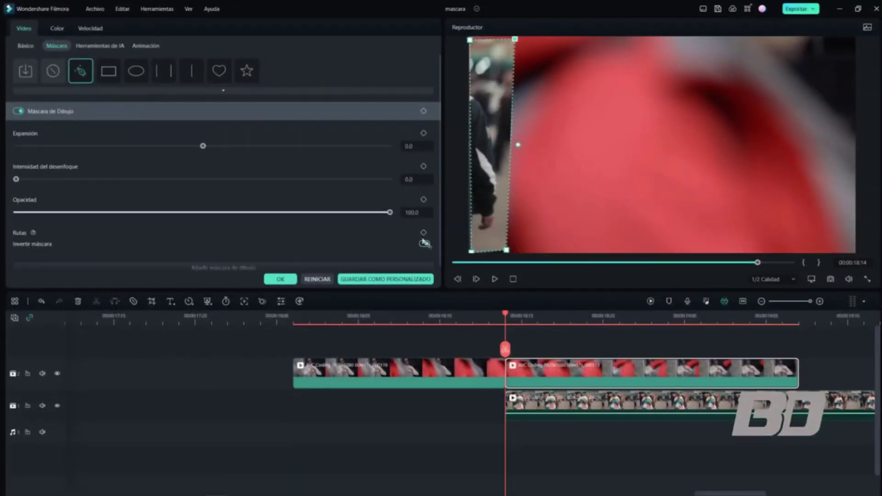
pyautogui.click(424, 112)
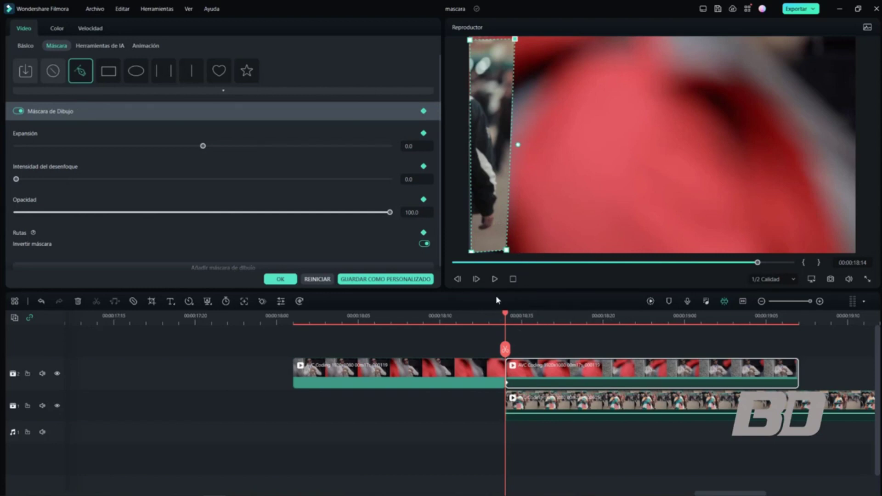
pyautogui.press('Right')
pyautogui.press('Left')
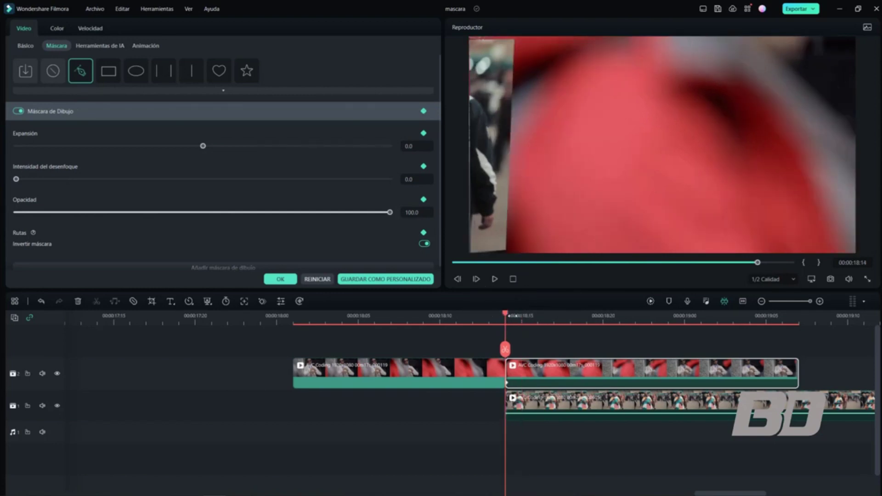
# Widen the mask to the red figure's trailing edge at 00:00:18:15 and set the blur intensity to 61.6.
pyautogui.click(476, 280)
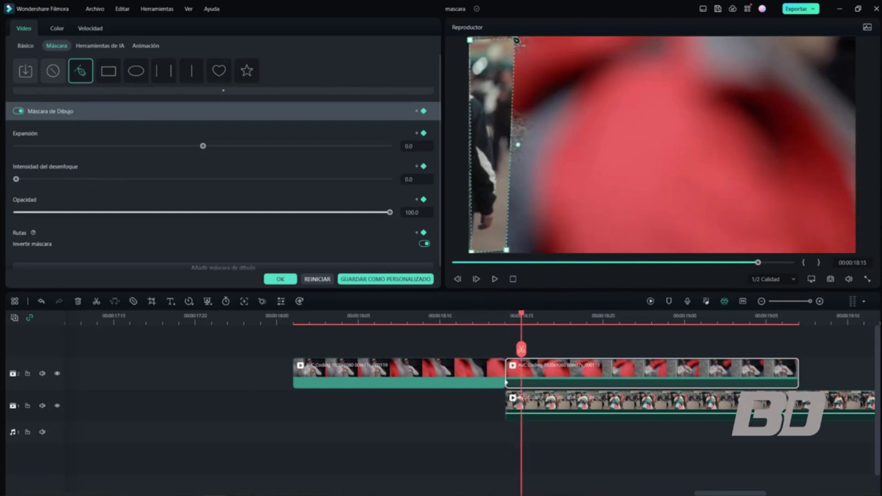
pyautogui.moveTo(516, 41); pyautogui.dragTo(537, 41)
pyautogui.moveTo(507, 250); pyautogui.dragTo(535, 255)
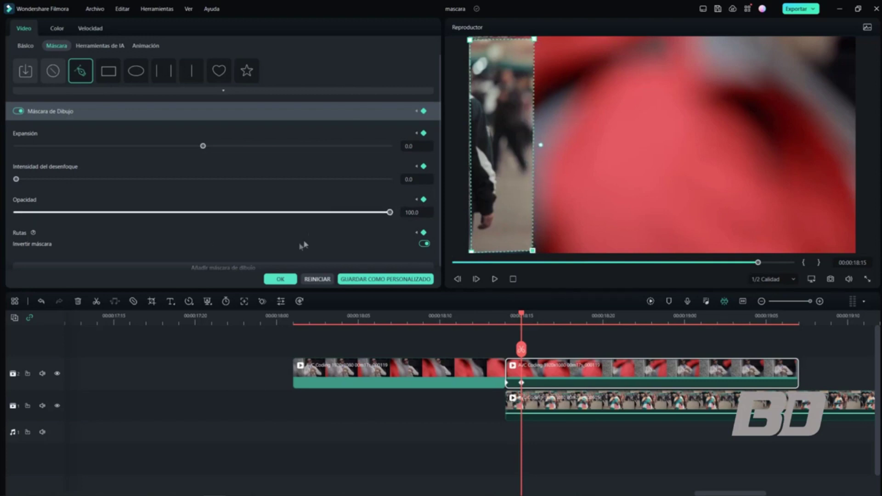
pyautogui.moveTo(18, 181); pyautogui.dragTo(228, 188)
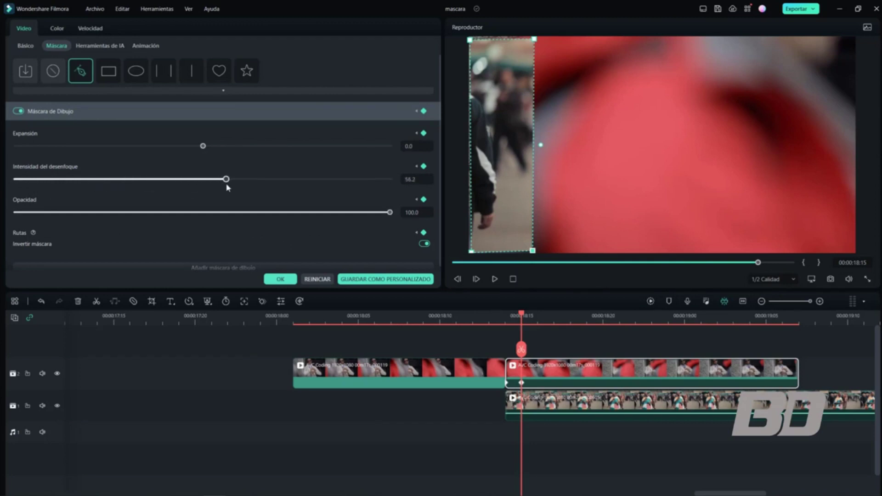
pyautogui.moveTo(227, 187); pyautogui.dragTo(246, 187)
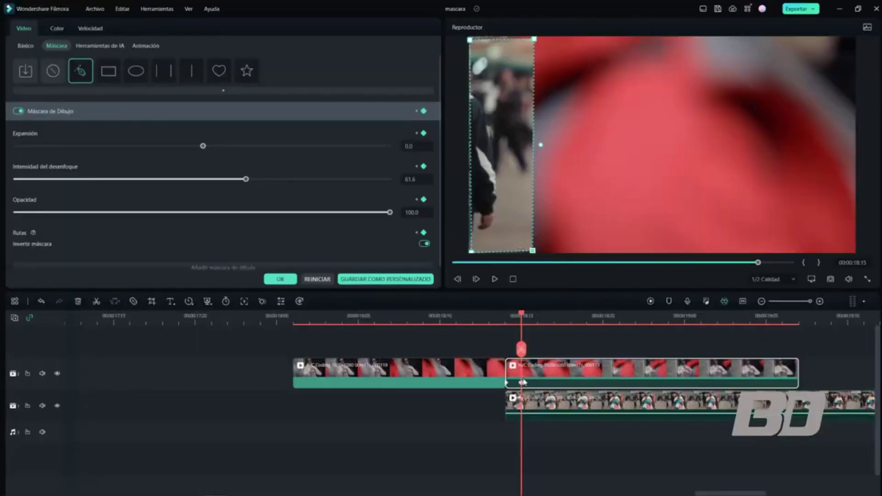
# Extend the mask over the area behind the red figure at 00:00:18:16 and set the blur intensity to 26.5.
pyautogui.click(477, 279)
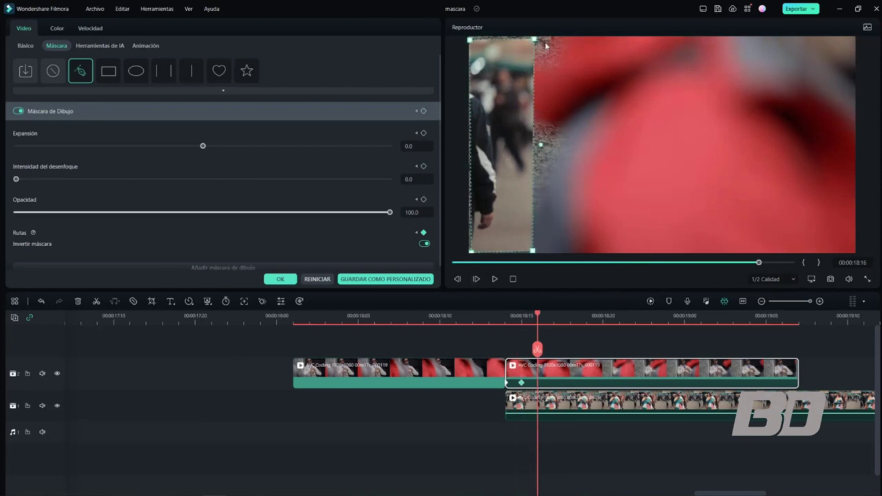
pyautogui.moveTo(534, 39); pyautogui.dragTo(593, 42)
pyautogui.moveTo(535, 253); pyautogui.dragTo(588, 256)
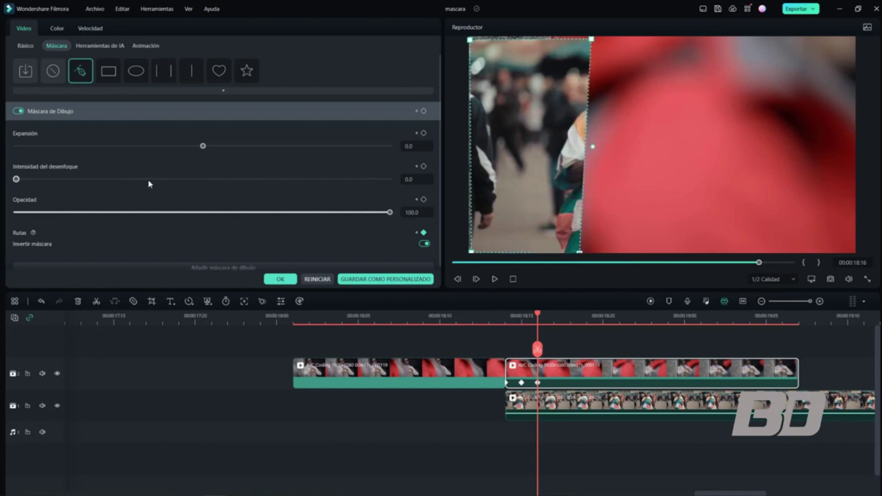
pyautogui.click(115, 180)
pyautogui.click(573, 161)
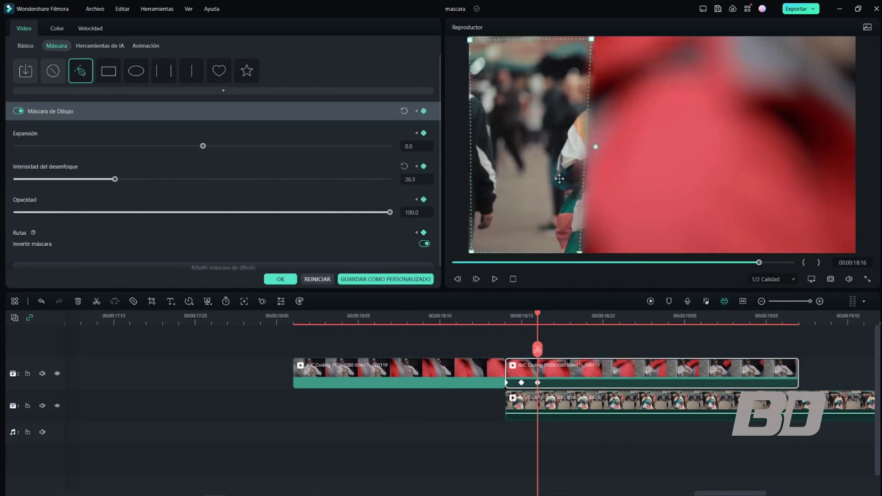
# Adjust the mask corners at 00:00:18:16 so its edge beside the red figure runs vertically slightly further out.
pyautogui.moveTo(593, 40); pyautogui.dragTo(599, 39)
pyautogui.moveTo(473, 43); pyautogui.dragTo(474, 42)
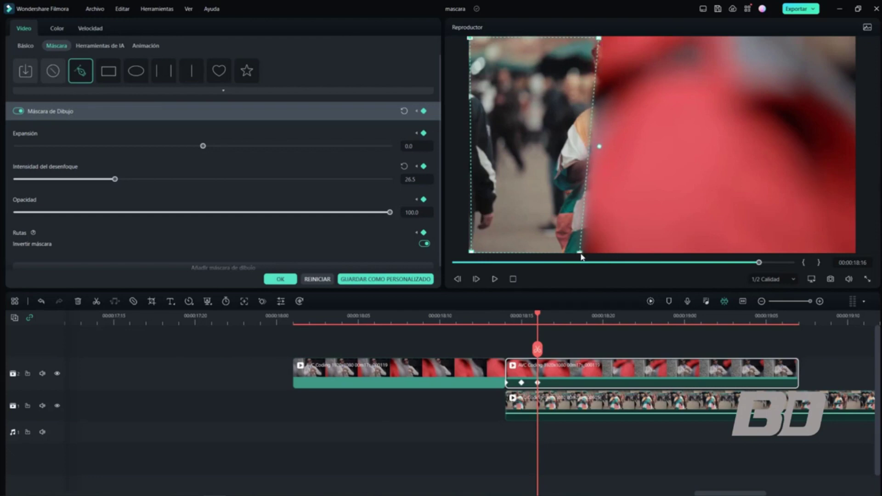
pyautogui.moveTo(582, 253); pyautogui.dragTo(598, 252)
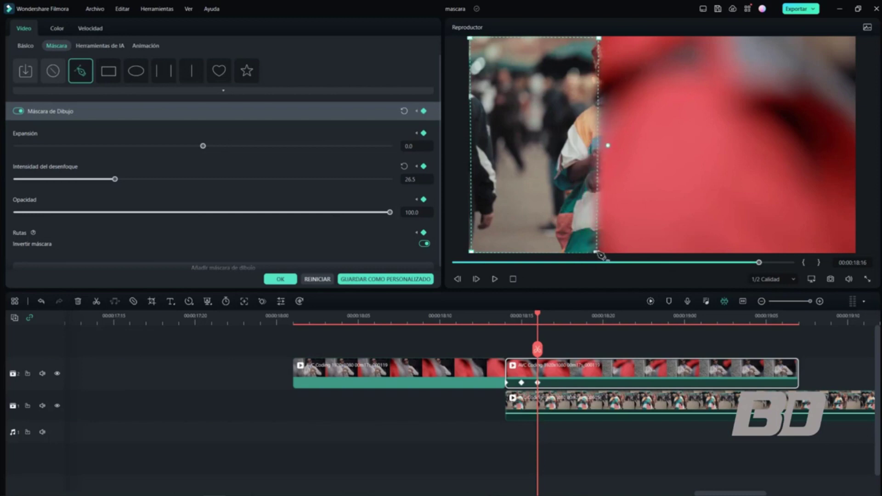
# Advance through 00:00:18:17 and 00:00:18:18, moving the mask's outer corners along with the red figure at each frame.
pyautogui.click(476, 279)
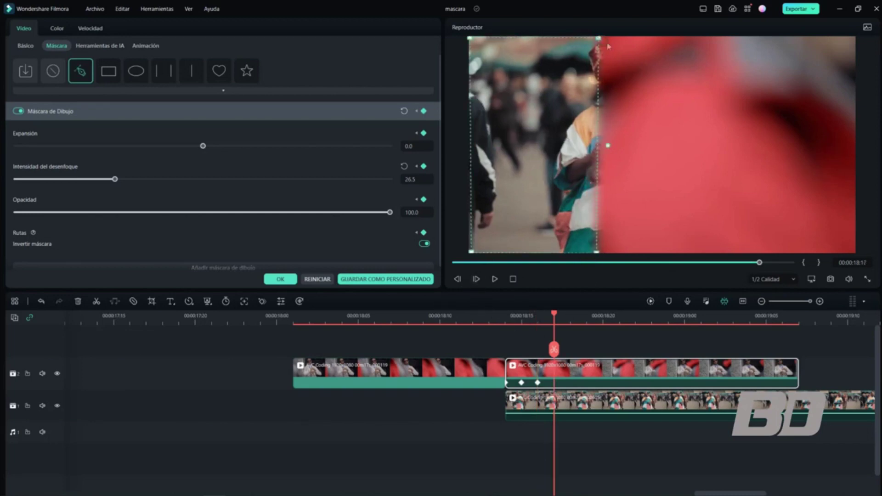
pyautogui.moveTo(602, 42); pyautogui.dragTo(620, 41)
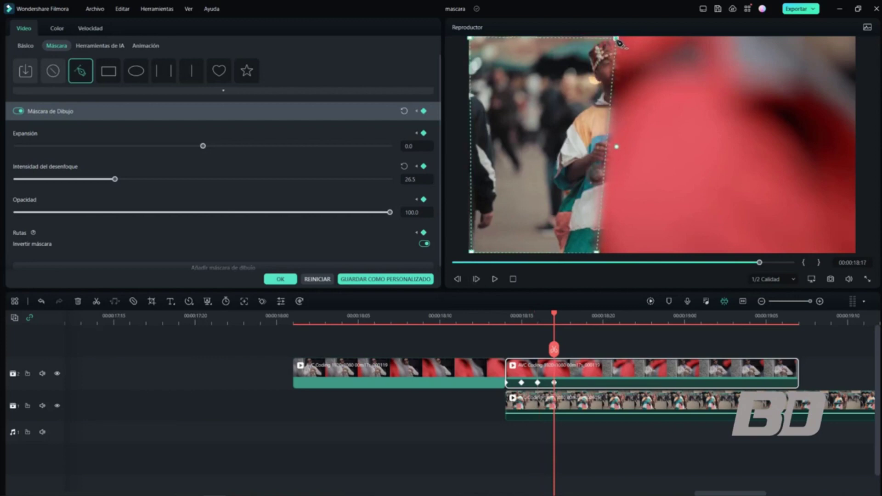
pyautogui.moveTo(599, 255); pyautogui.dragTo(638, 251)
pyautogui.press('Right')
pyautogui.moveTo(617, 38); pyautogui.dragTo(647, 41)
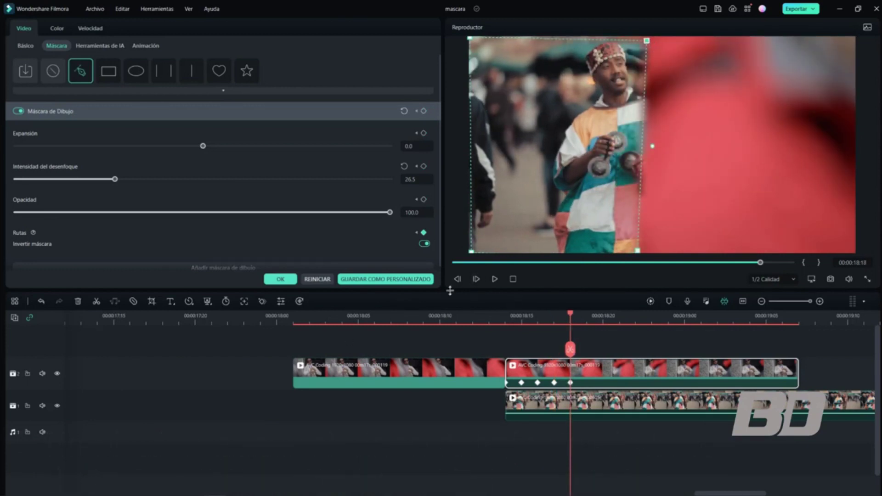
# Move the mask's two outer corners to follow the red figure's trailing edge at 00:00:18:19.
pyautogui.click(477, 279)
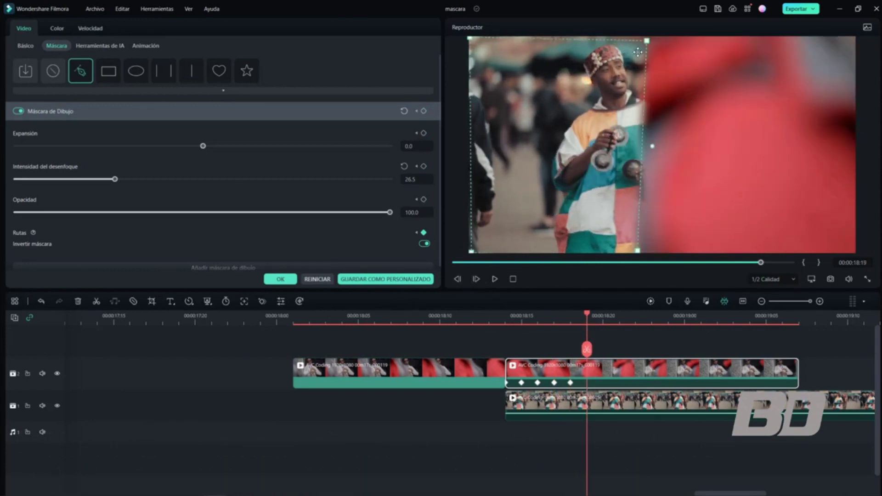
pyautogui.moveTo(647, 39); pyautogui.dragTo(668, 39)
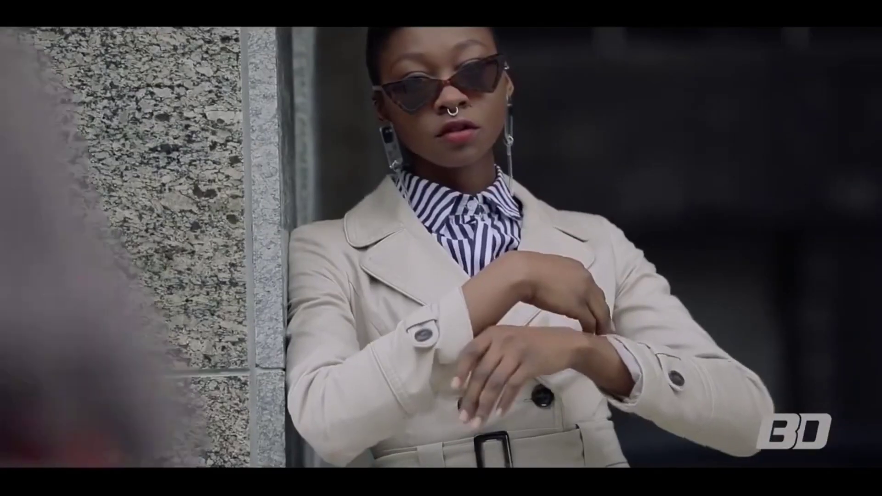
pyautogui.moveTo(639, 252); pyautogui.dragTo(666, 252)
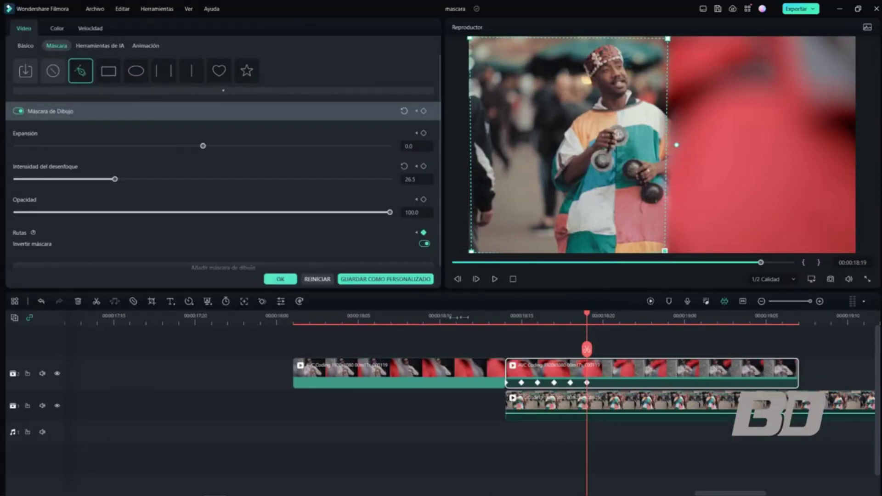
# Show the earlier masked transition example by moving the playhead just before the six-second mark.
pyautogui.scroll(-5, 465, 317)
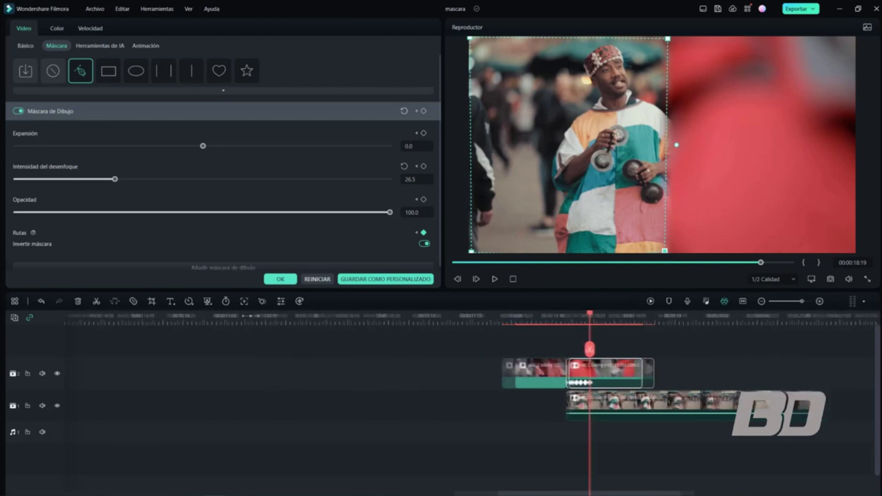
pyautogui.scroll(-3, 142, 318)
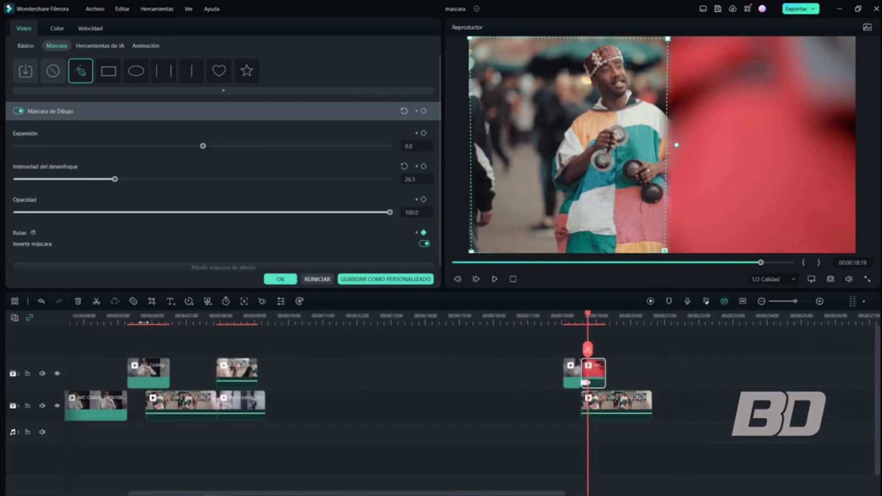
pyautogui.click(149, 322)
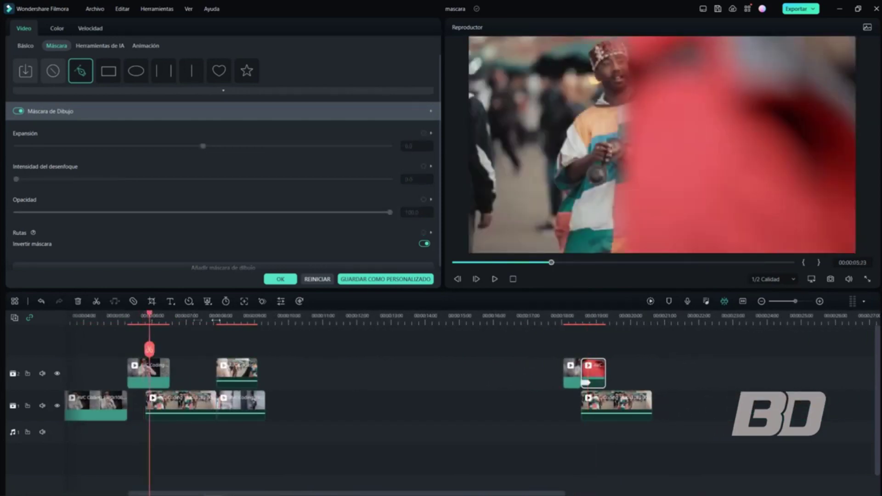
# Examine the earlier red-figure example up close by scrubbing forward from 00:00:05:23 through its transition.
pyautogui.scroll(4, 198, 321)
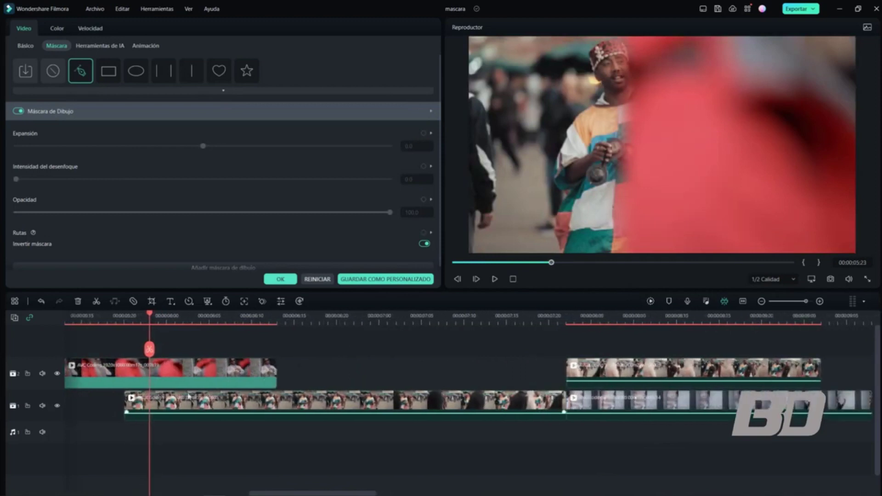
pyautogui.click(147, 378)
pyautogui.moveTo(150, 318)
pyautogui.mouseDown()
pyautogui.moveTo(177, 318)
pyautogui.moveTo(140, 327)
pyautogui.moveTo(207, 329)
pyautogui.mouseUp()
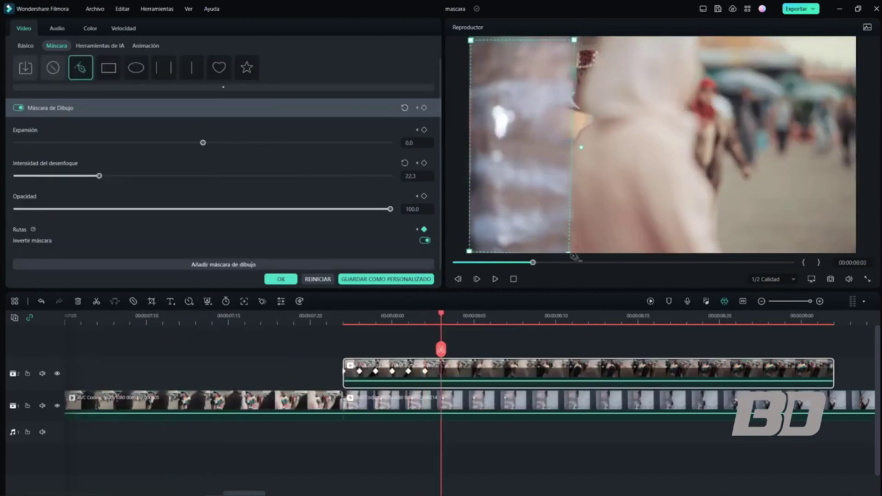
# Move the mask's lower outer corner toward the pale figure's trailing edge from 00:00:08:03, and advance frame by frame through the second example.
pyautogui.moveTo(575, 257); pyautogui.dragTo(719, 253)
pyautogui.press('Right')
pyautogui.press('Right')
pyautogui.press('Right')
pyautogui.press('Right')
pyautogui.press('Right')
pyautogui.press('Right')
pyautogui.press('Right')
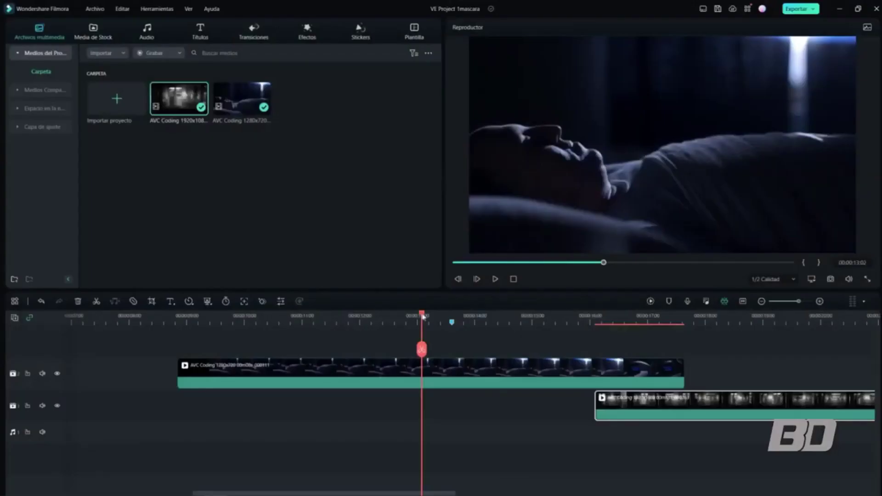
# Cut the lying man's clip at 00:00:15:01, removing the remainder, and move the train clip to start at the cut.
pyautogui.moveTo(423, 316); pyautogui.dragTo(535, 339)
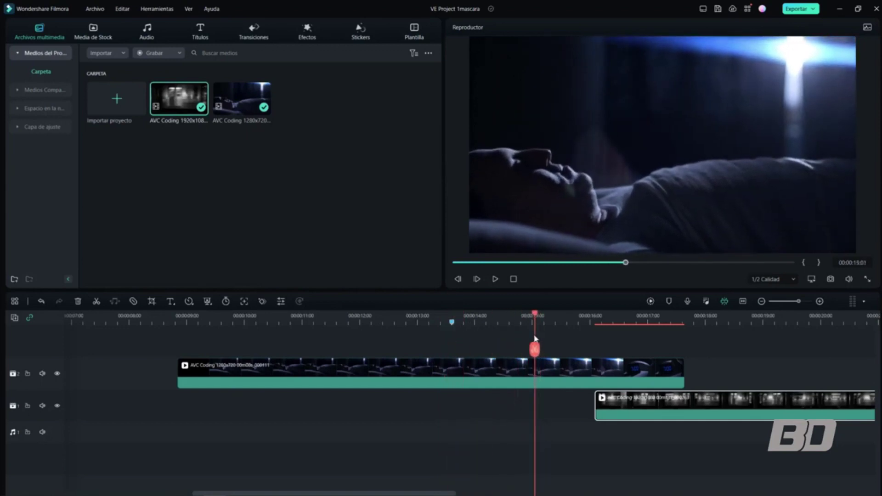
pyautogui.click(535, 350)
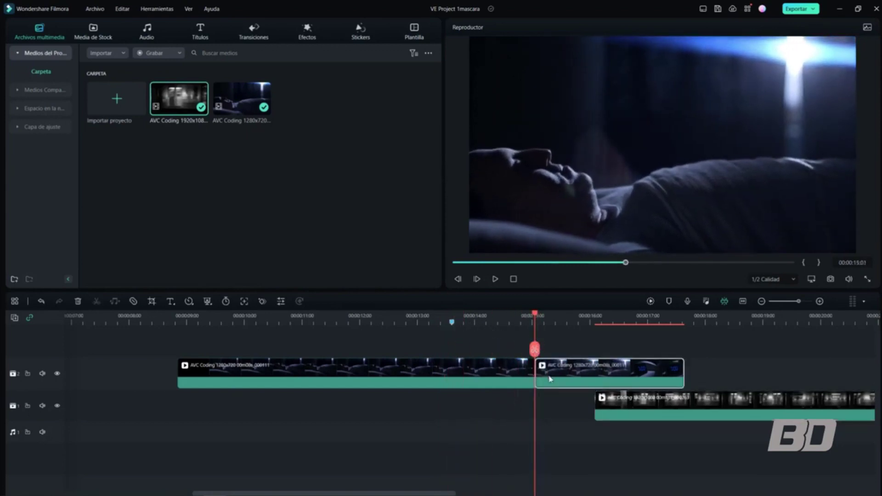
pyautogui.hotkey('shift', 'Delete')
pyautogui.moveTo(497, 406); pyautogui.dragTo(574, 399)
# Step back ten frames to 00:00:14:16 and split the lying man's clip there.
pyautogui.scroll(2, 560, 319)
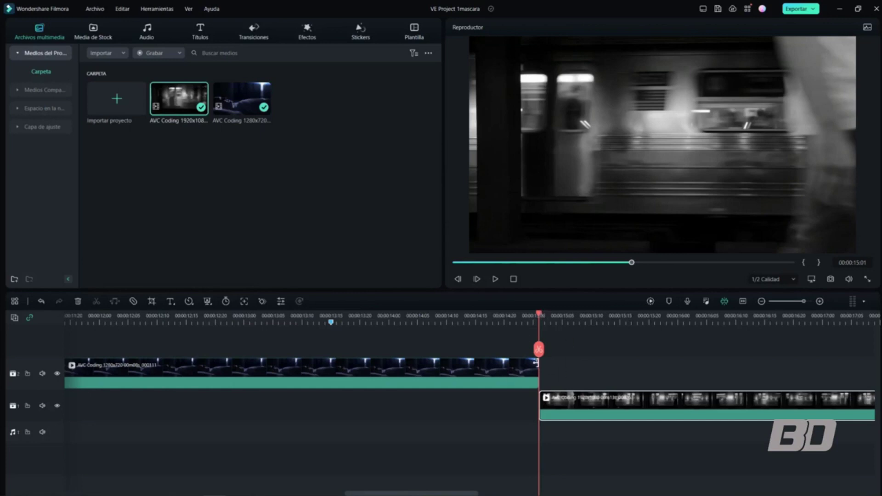
pyautogui.click(458, 280)
pyautogui.click(458, 279)
pyautogui.click(458, 280)
pyautogui.click(458, 280)
pyautogui.click(458, 279)
pyautogui.click(458, 279)
pyautogui.click(458, 280)
pyautogui.click(458, 279)
pyautogui.click(458, 279)
pyautogui.click(458, 279)
pyautogui.click(481, 350)
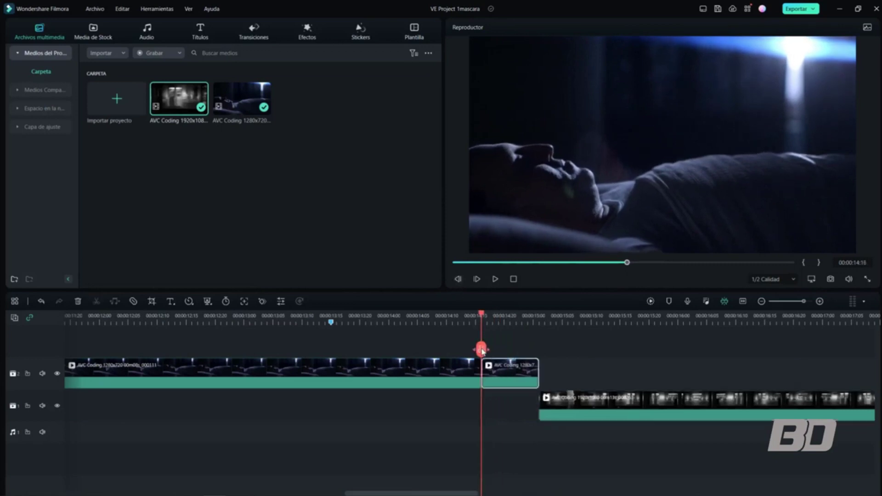
# Start a pen mask on the short end segment, tracing the man's profile from the frame edge over his forehead, nose and chin to his neck.
pyautogui.doubleClick(497, 375)
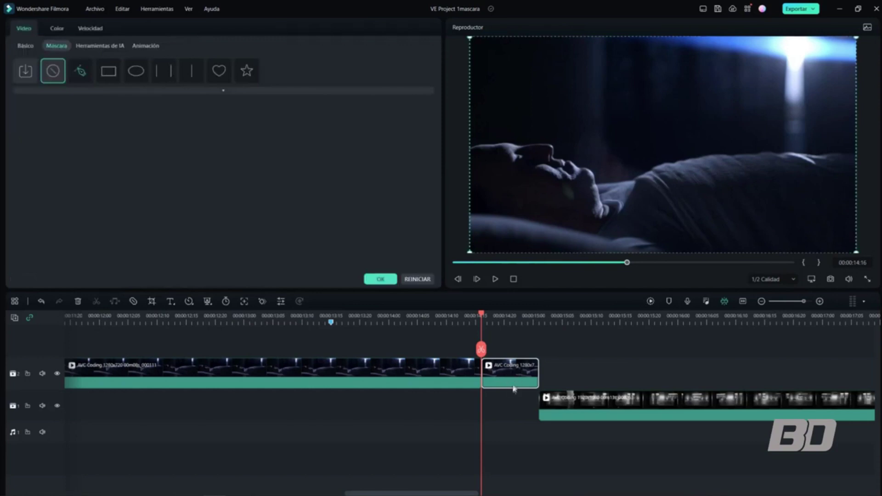
pyautogui.click(80, 70)
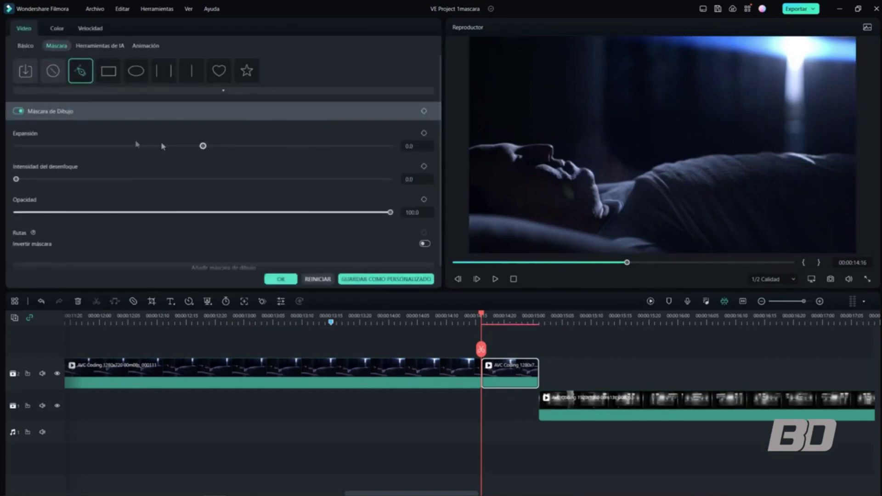
pyautogui.click(470, 151)
pyautogui.click(479, 145)
pyautogui.click(495, 145)
pyautogui.click(508, 144)
pyautogui.click(522, 147)
pyautogui.click(553, 146)
pyautogui.click(553, 158)
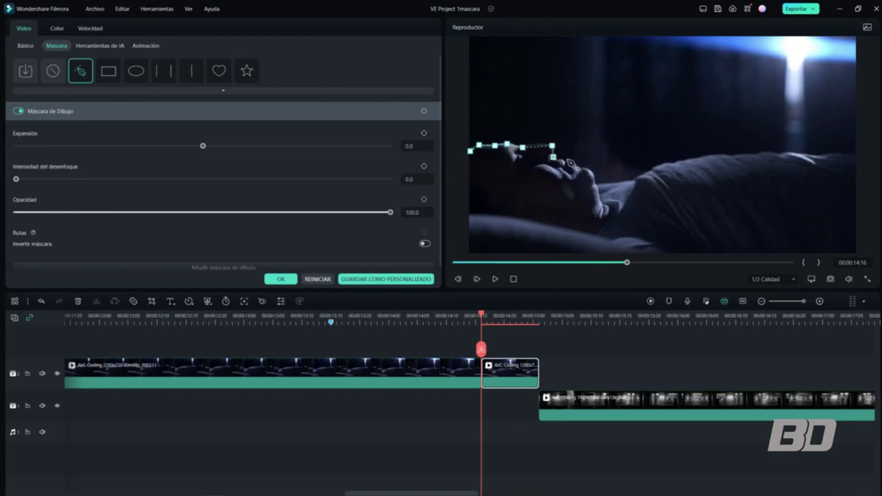
pyautogui.click(566, 160)
pyautogui.click(577, 166)
pyautogui.click(593, 171)
pyautogui.click(598, 186)
pyautogui.click(634, 181)
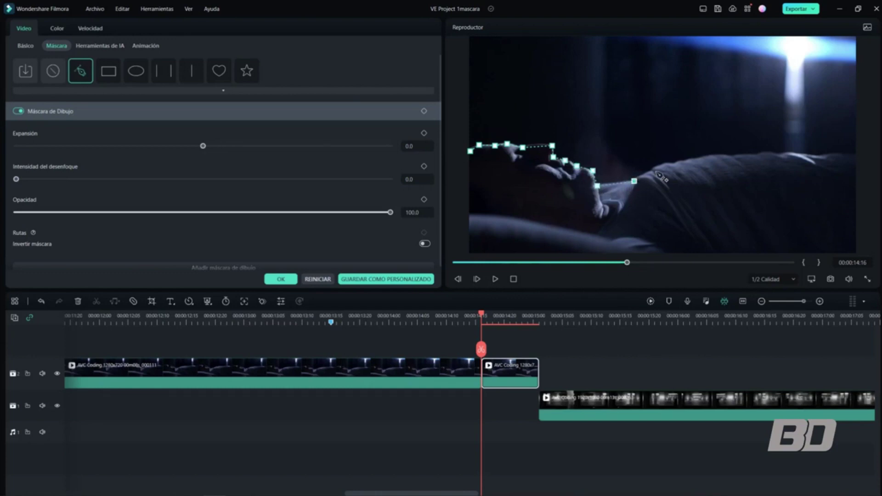
# Continue the mask path along the man's shoulder and chest, and close it around the frame's two lower corners.
pyautogui.click(651, 170)
pyautogui.click(674, 164)
pyautogui.click(669, 164)
pyautogui.click(695, 159)
pyautogui.click(727, 156)
pyautogui.click(753, 153)
pyautogui.click(787, 153)
pyautogui.click(818, 156)
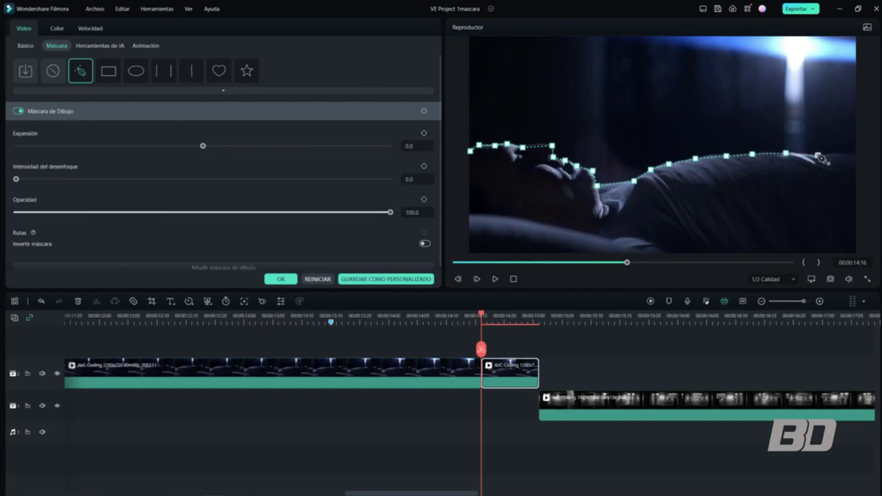
pyautogui.click(857, 158)
pyautogui.click(856, 251)
pyautogui.click(469, 252)
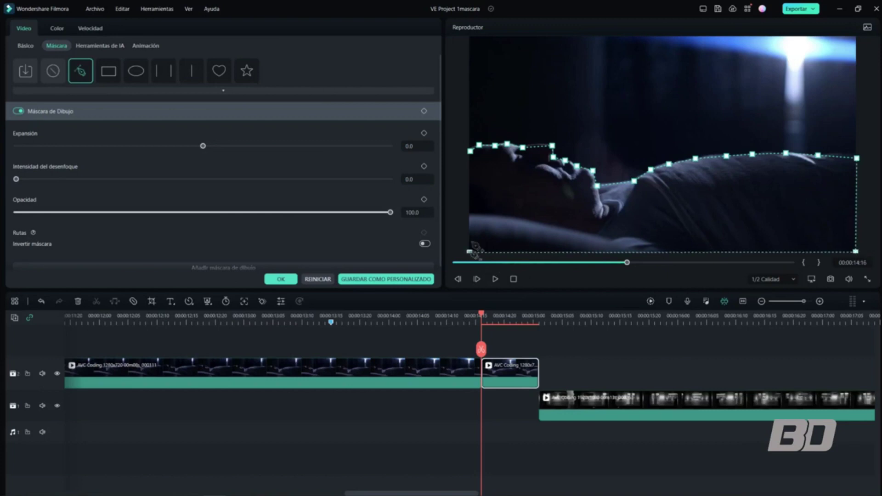
pyautogui.click(471, 151)
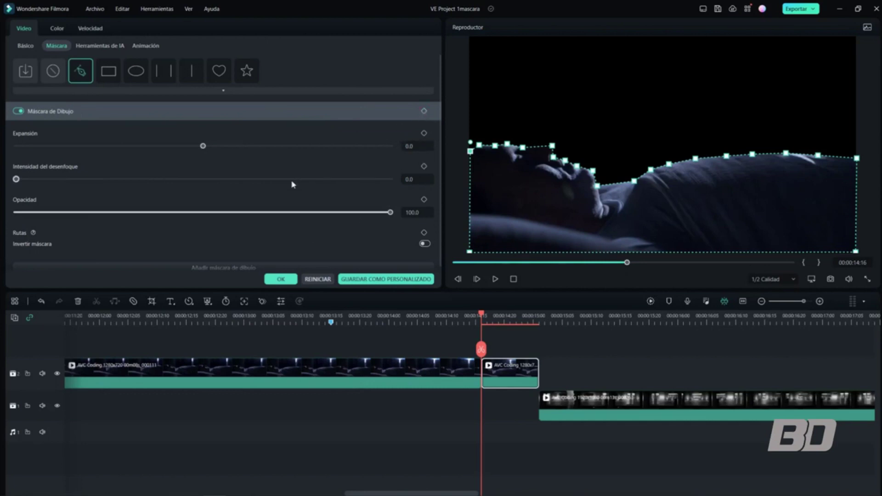
# Place the train clip beneath the masked segment starting at 00:00:14:16, and set the mask's blur intensity to 17.5.
pyautogui.moveTo(18, 182)
pyautogui.mouseDown()
pyautogui.moveTo(56, 183)
pyautogui.moveTo(18, 185)
pyautogui.mouseUp()
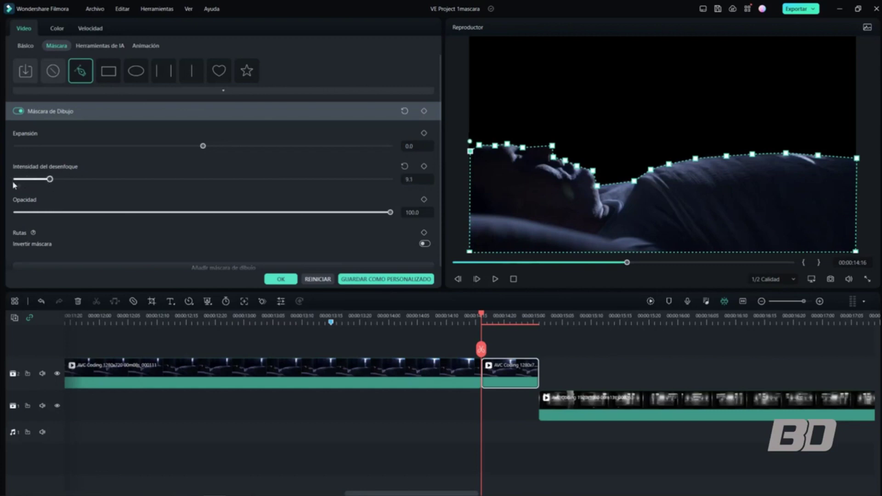
pyautogui.moveTo(590, 404); pyautogui.dragTo(535, 400)
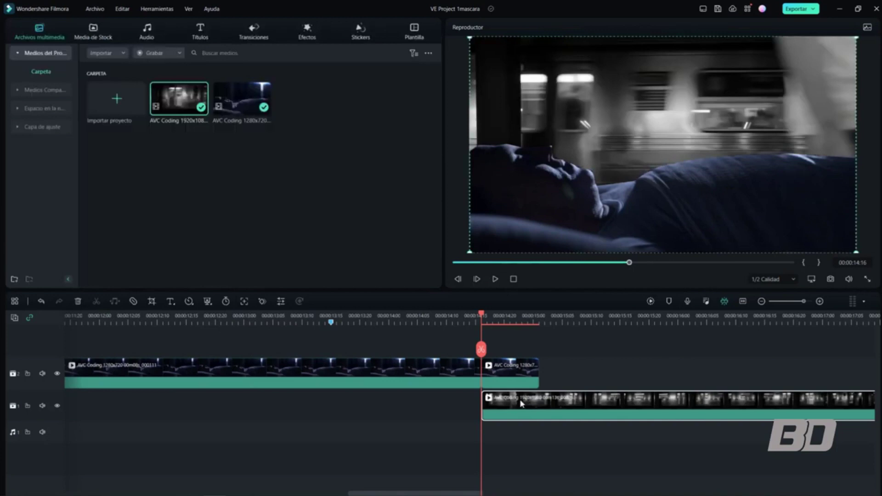
pyautogui.click(514, 370)
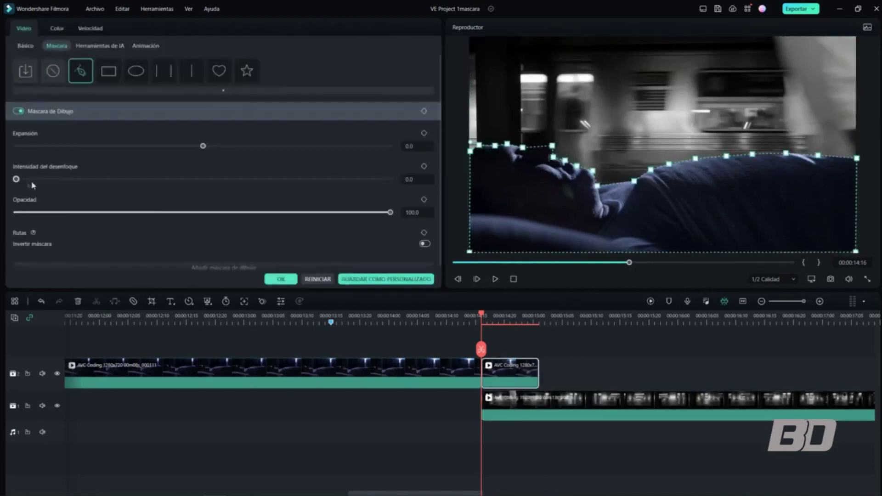
pyautogui.moveTo(17, 183); pyautogui.dragTo(100, 186)
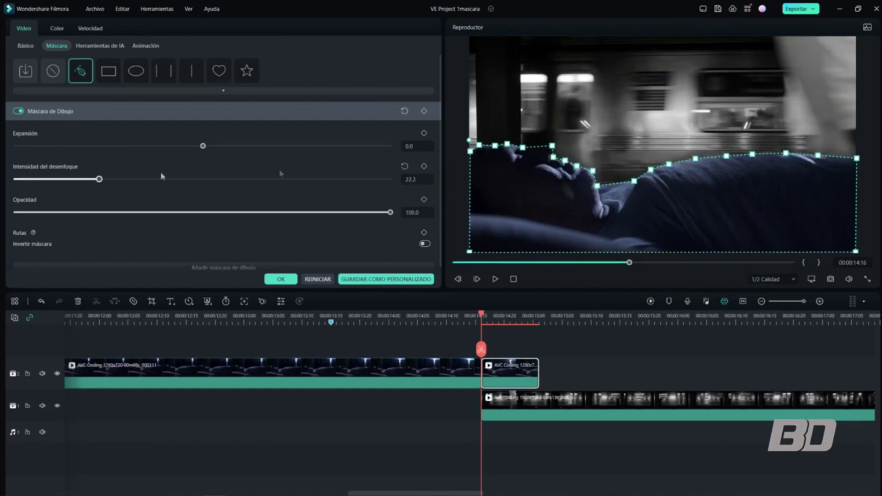
pyautogui.click(492, 115)
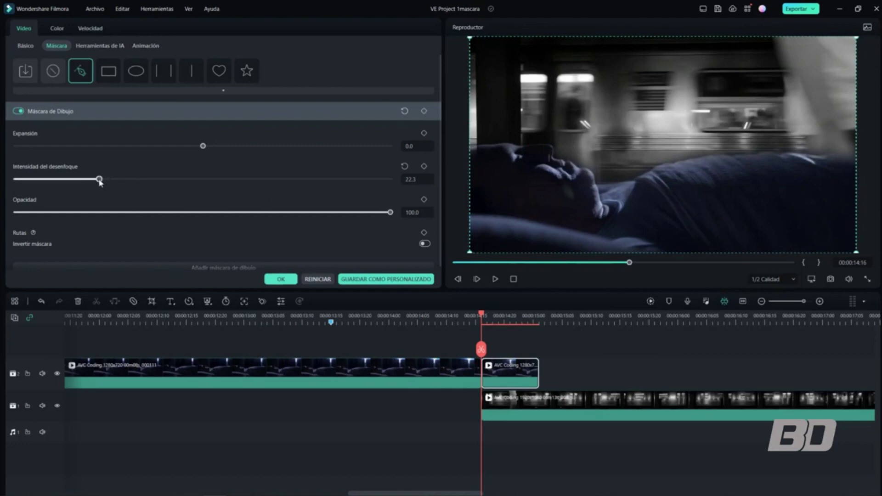
pyautogui.moveTo(94, 182); pyautogui.dragTo(85, 182)
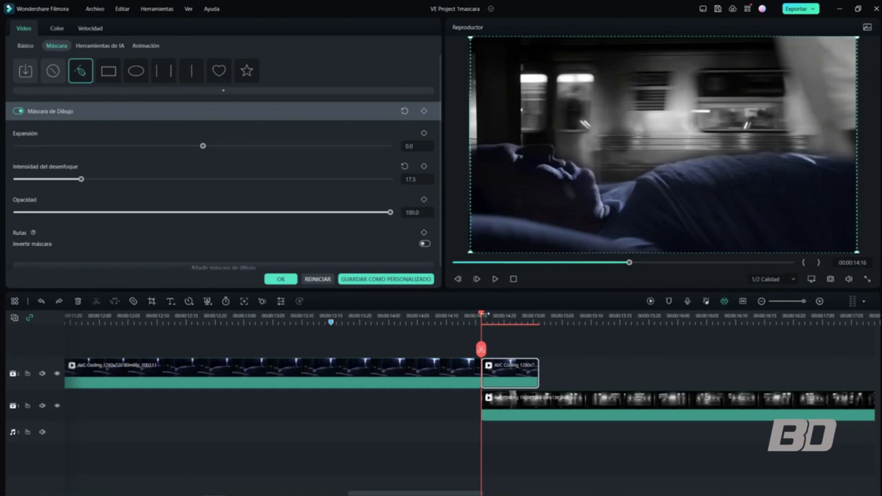
# Preview the masked segment up to 00:00:14:24, confirm the mask, and apply the Disolver transition to the segment's end.
pyautogui.click(504, 316)
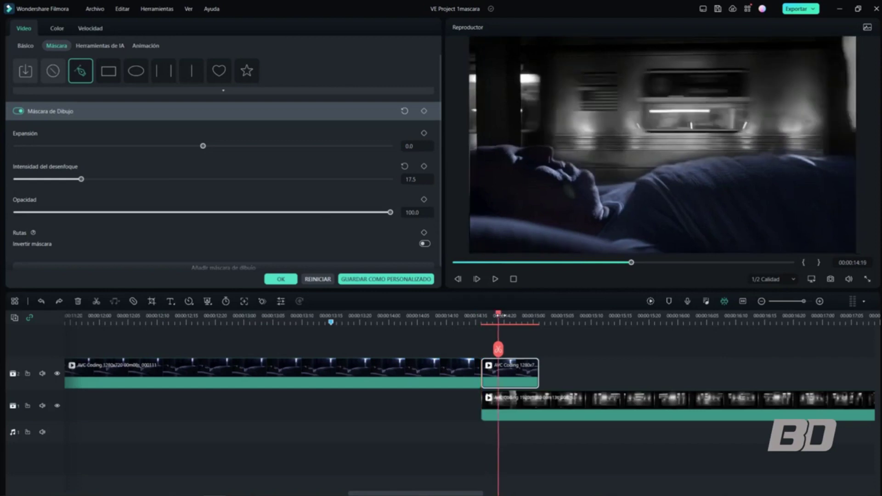
pyautogui.moveTo(504, 316); pyautogui.dragTo(527, 315)
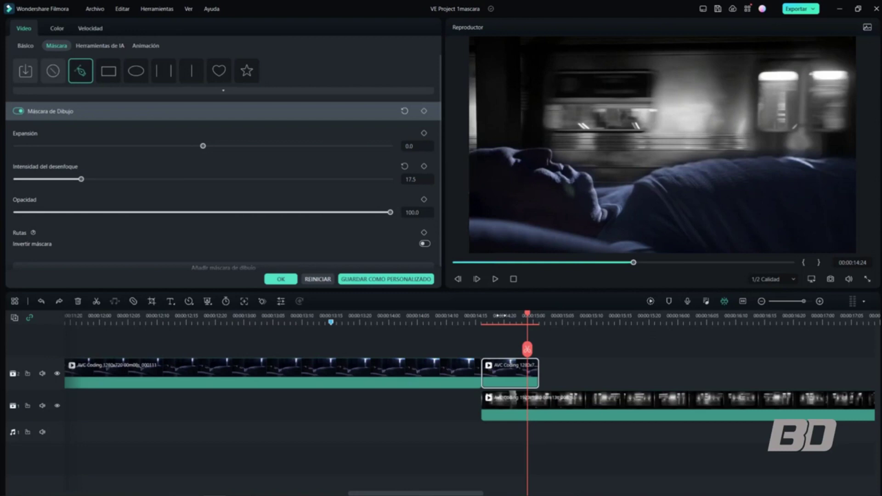
pyautogui.click(282, 279)
pyautogui.click(265, 34)
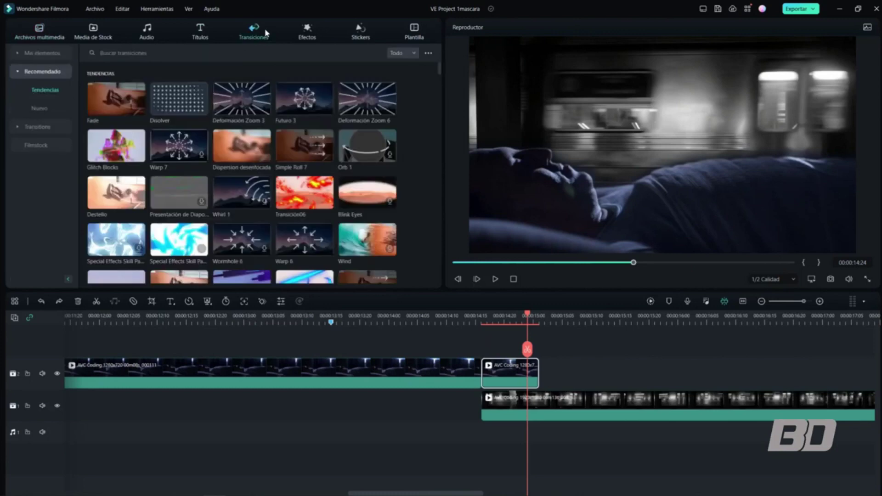
pyautogui.moveTo(180, 110); pyautogui.dragTo(496, 368)
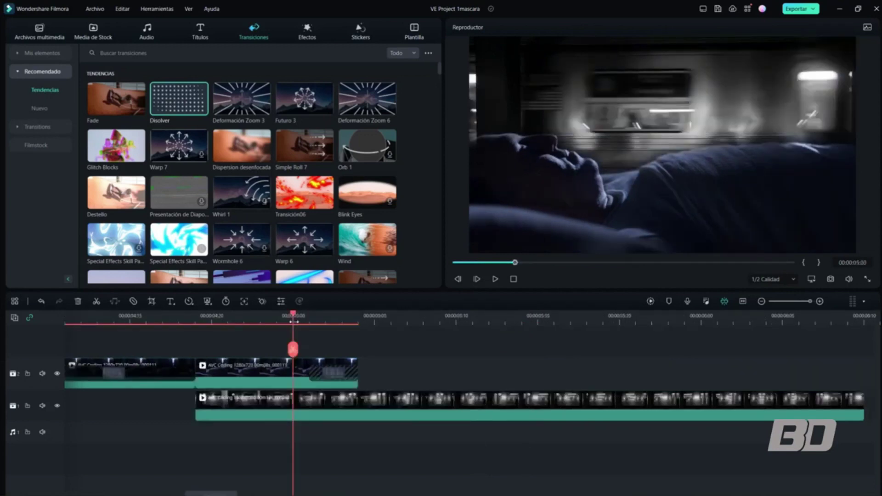
# Step back and forth frame by frame between about 00:00:04:21 and 00:00:05:05 to check how the masked man dissolves into the train clip.
pyautogui.press('Right')
pyautogui.press('Right')
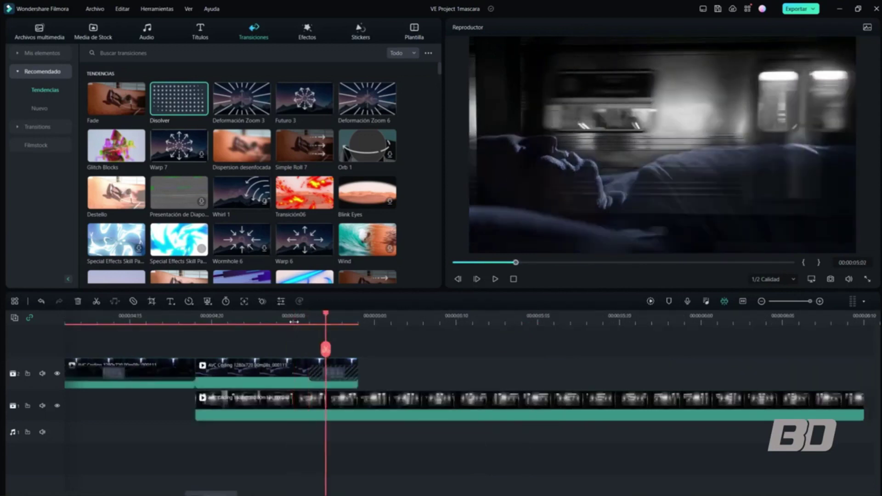
pyautogui.press('Left')
pyautogui.press('Left')
pyautogui.press('Left')
pyautogui.press('Left')
pyautogui.press('Left')
pyautogui.press('Left')
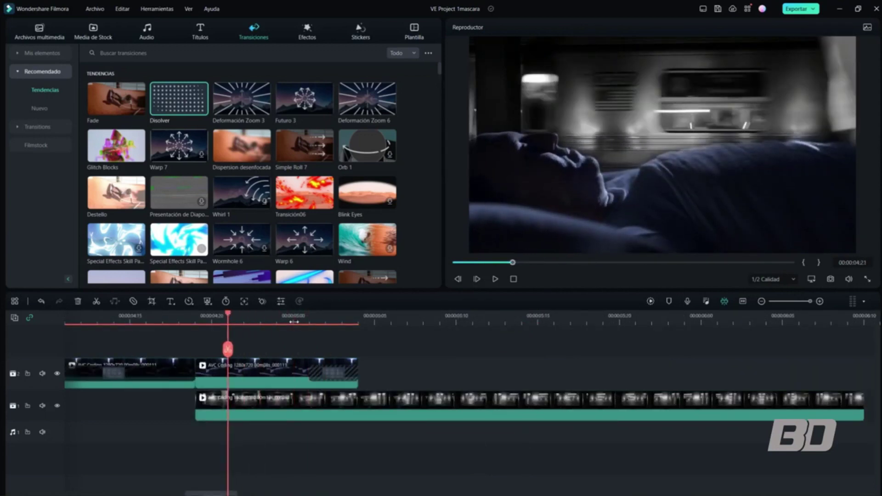
pyautogui.press('Right')
pyautogui.press('Right')
pyautogui.press('Right')
pyautogui.press('Right')
pyautogui.press('Right')
pyautogui.press('Right')
pyautogui.press('Right')
pyautogui.press('Right')
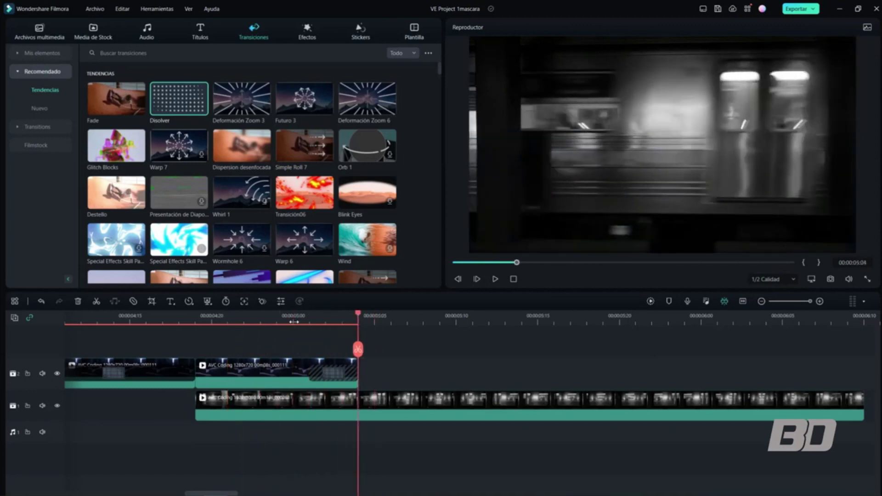
pyautogui.press('Left')
pyautogui.press('Left')
pyautogui.press('Left')
pyautogui.press('Left')
pyautogui.press('Left')
pyautogui.press('Left')
pyautogui.press('Left')
pyautogui.press('Right')
pyautogui.press('Right')
pyautogui.press('Right')
pyautogui.press('Right')
pyautogui.press('Right')
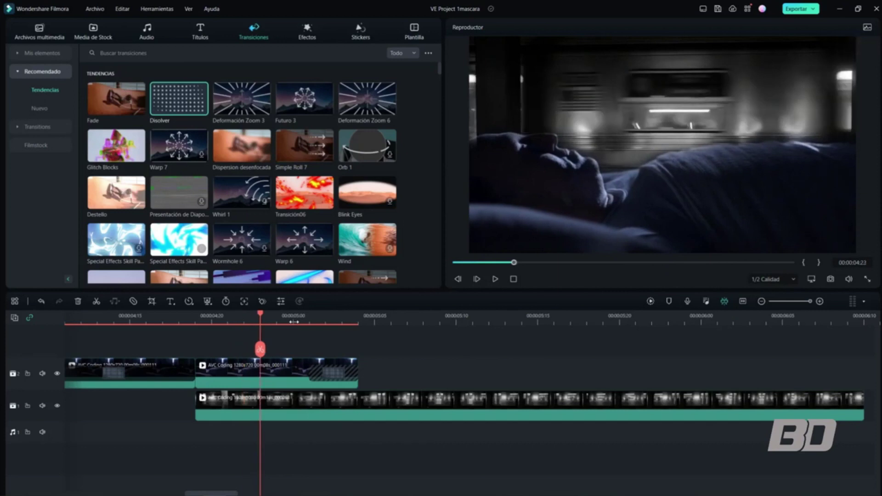
pyautogui.press('Right')
pyautogui.press('Right')
pyautogui.press('Right')
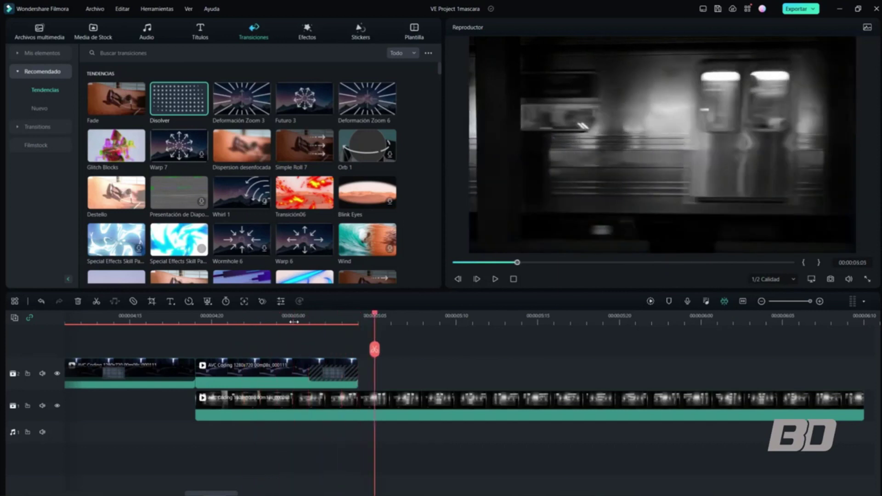
pyautogui.press('Left')
pyautogui.press('Left')
pyautogui.press('Left')
pyautogui.press('Left')
pyautogui.press('Left')
pyautogui.press('Left')
pyautogui.press('Left')
pyautogui.press('Left')
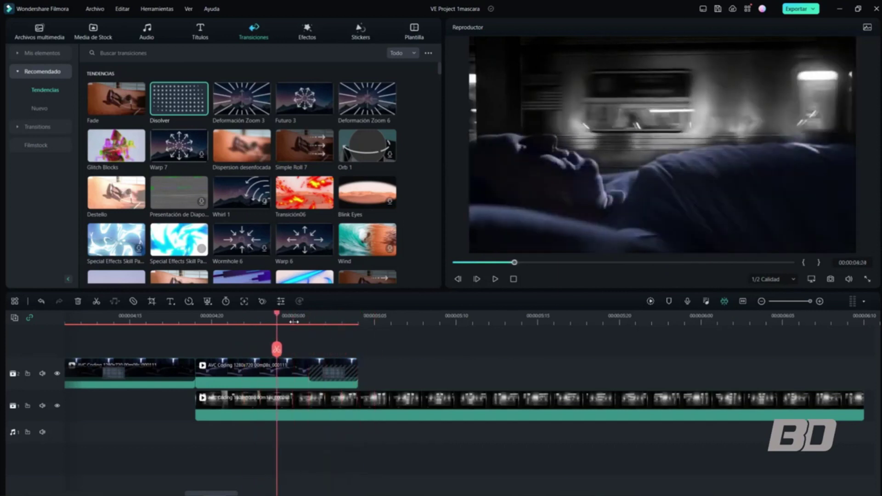
pyautogui.press('Right')
pyautogui.press('Right')
pyautogui.press('Right')
pyautogui.press('Right')
pyautogui.press('Right')
pyautogui.press('Right')
pyautogui.press('Right')
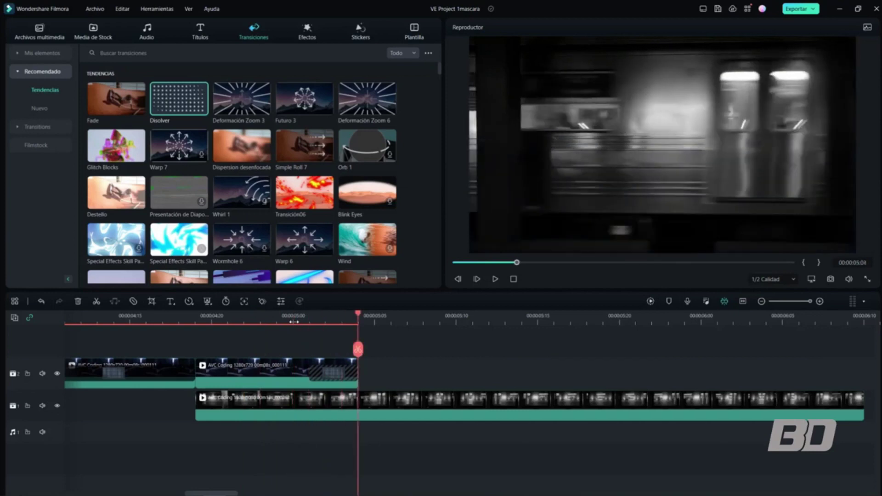
pyautogui.press('Left')
pyautogui.press('Left')
pyautogui.press('Left')
pyautogui.press('Left')
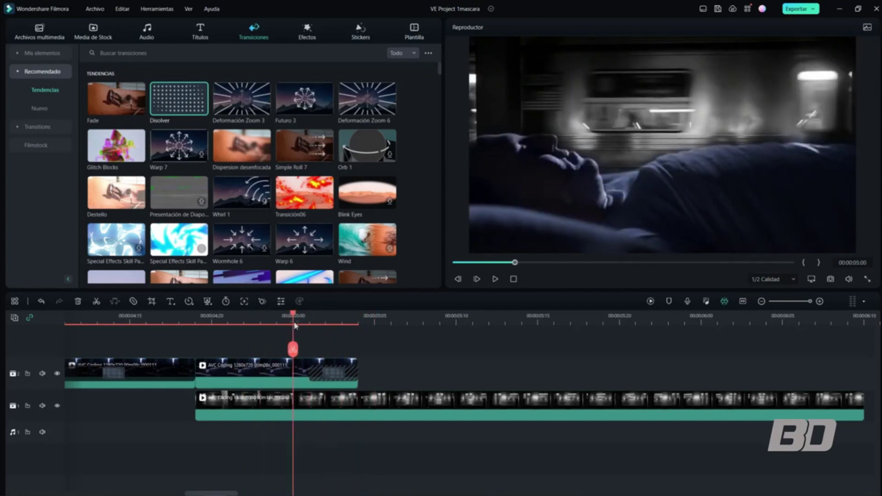
# Review the dissolve transition's settings and the masked segment's pen mask settings, and deselect the segment.
pyautogui.doubleClick(334, 373)
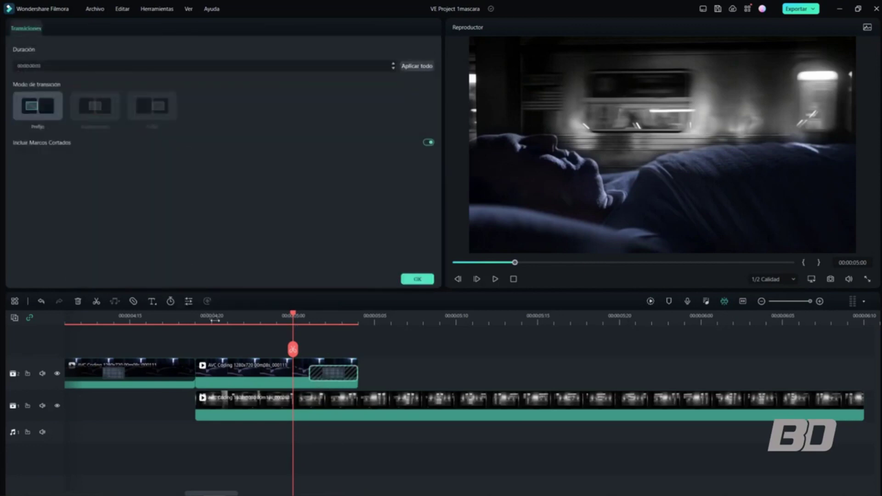
pyautogui.doubleClick(265, 365)
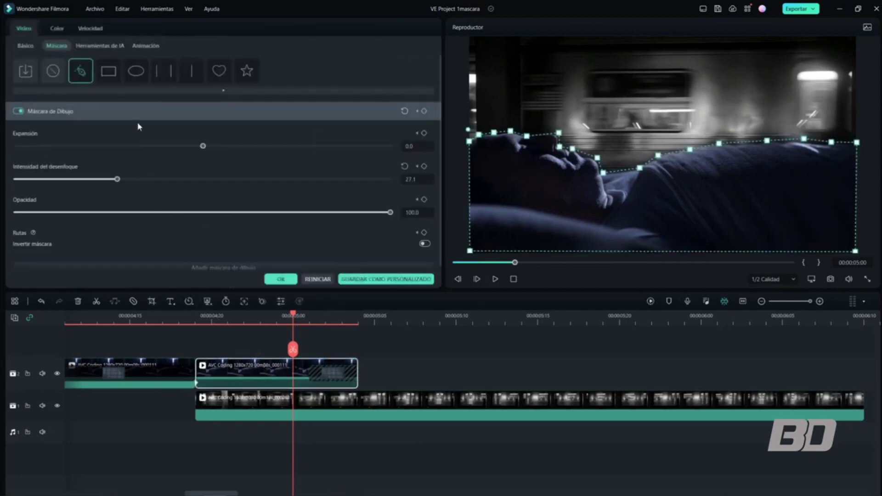
pyautogui.click(388, 344)
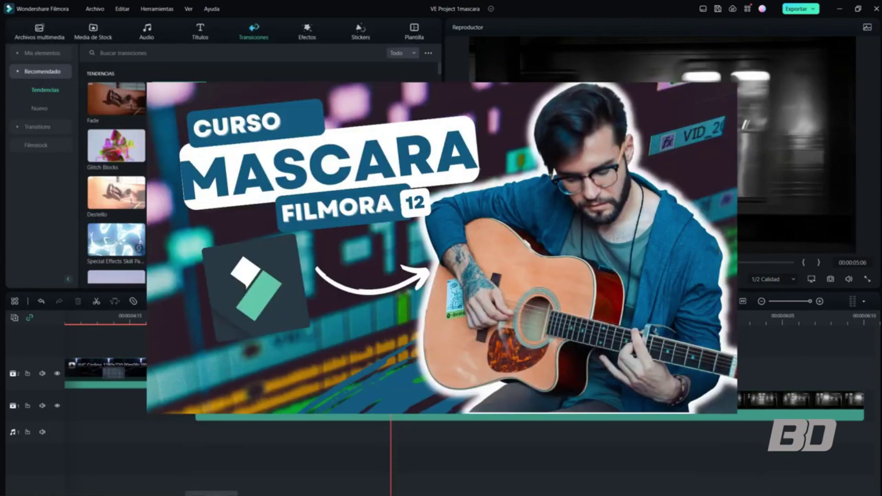
# Step back frame by frame from 00:00:05:06 to about 00:00:05:01 to check the start of the train clip after the dissolve.
pyautogui.press('Left')
pyautogui.press('Left')
pyautogui.press('Left')
pyautogui.press('Left')
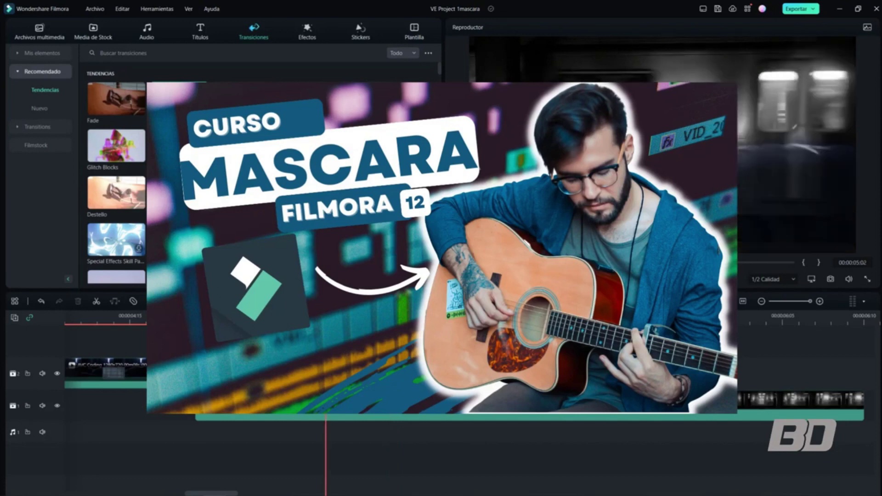
pyautogui.press('Left')
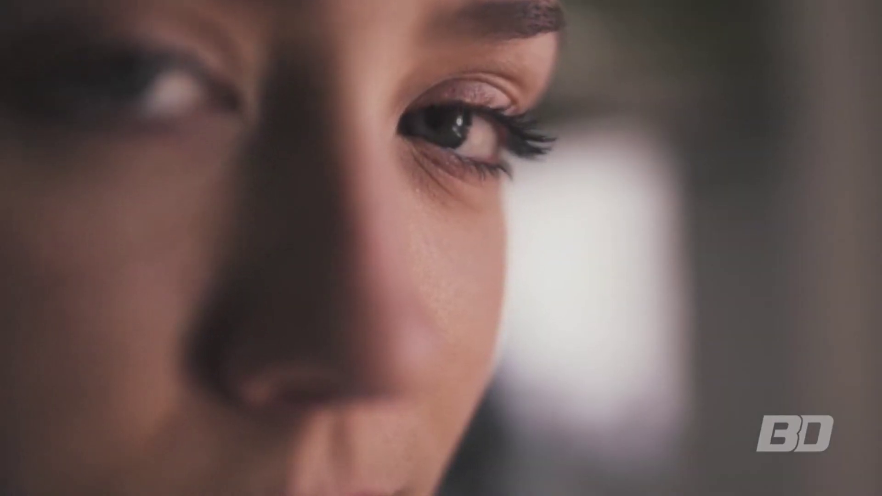
# Play the eye close-up clip through to 00:00:16:11 and return to near its start to find the moment to use.
pyautogui.click(495, 280)
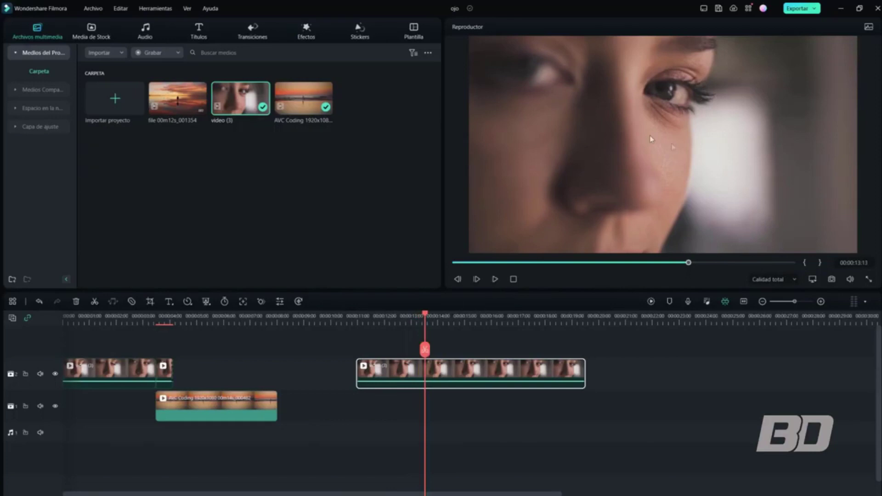
pyautogui.click(430, 317)
pyautogui.click(495, 280)
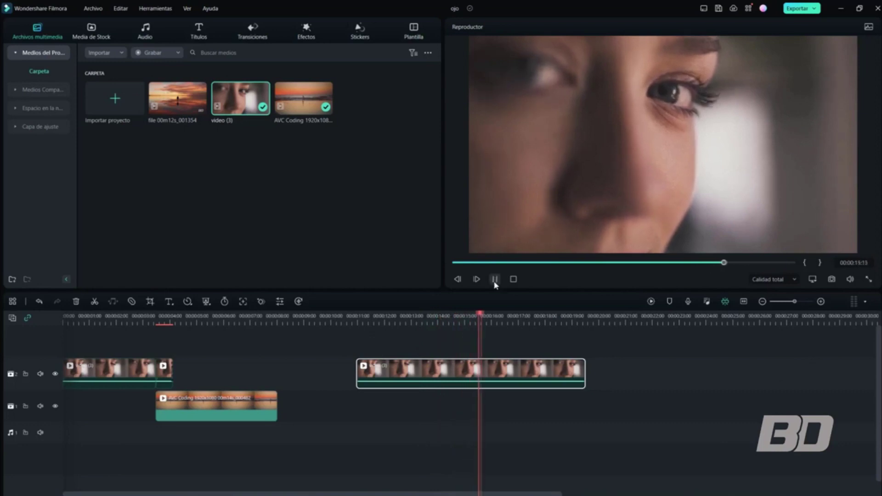
pyautogui.click(495, 280)
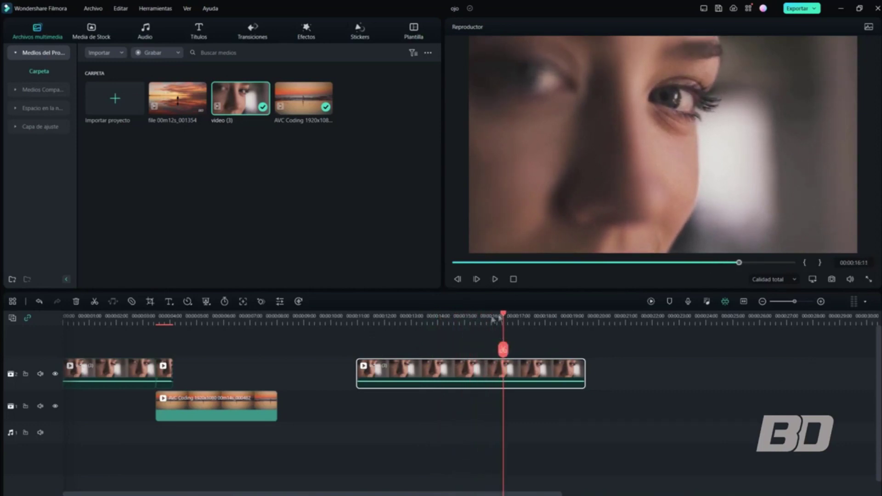
pyautogui.moveTo(503, 318); pyautogui.dragTo(374, 317)
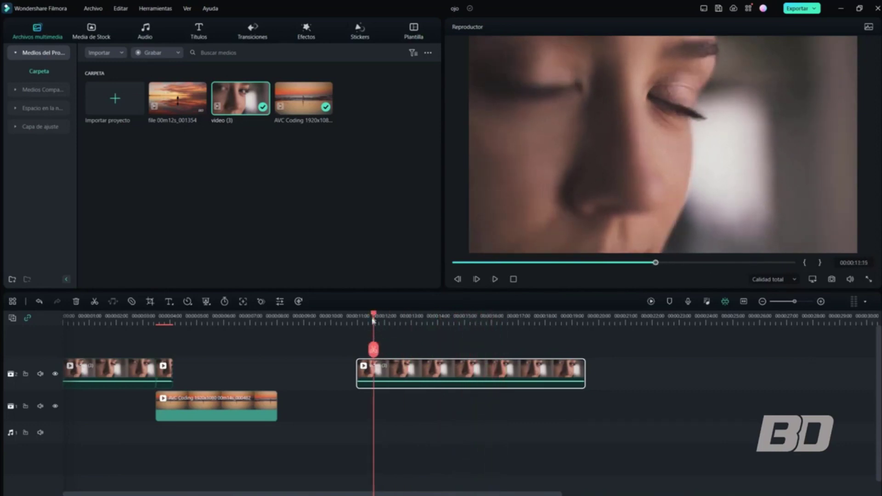
# Play the eye clip up to about 00:00:15:00, split it there and delete the remaining part.
pyautogui.click(495, 279)
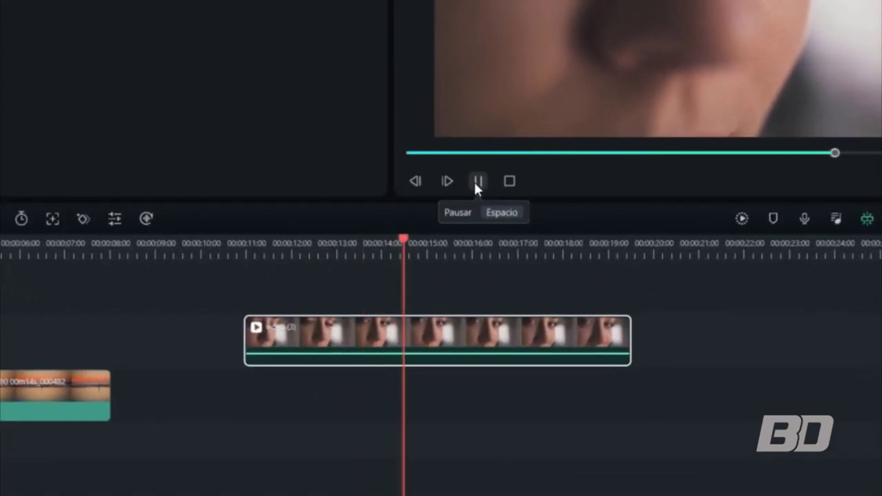
pyautogui.click(478, 182)
pyautogui.moveTo(427, 242)
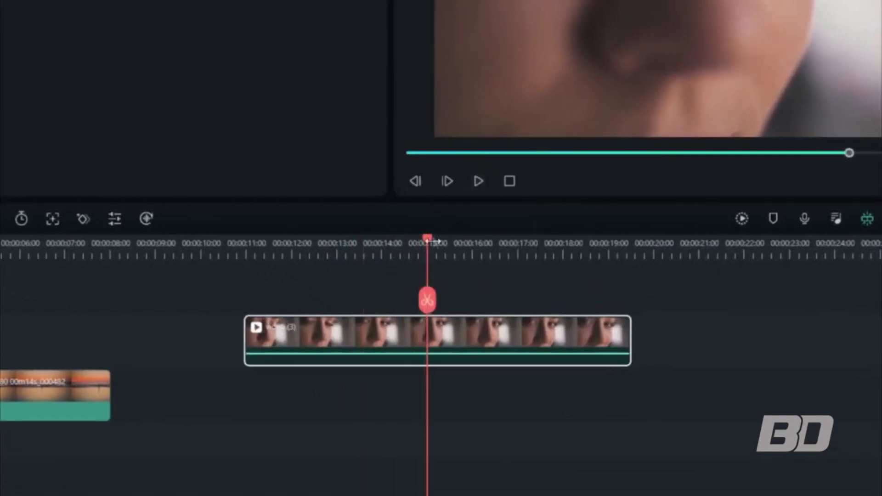
pyautogui.click(430, 306)
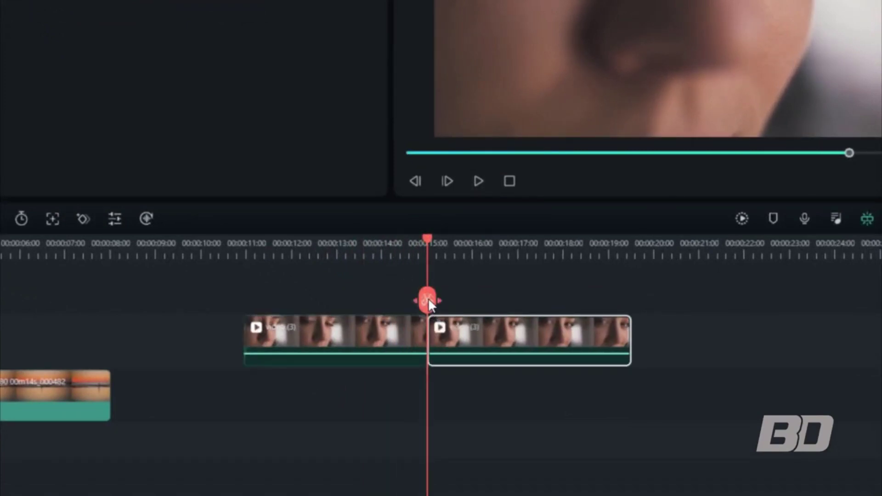
pyautogui.press('Delete')
# Split the eye clip at 00:00:13:23 to isolate its last second as a separate segment.
pyautogui.scroll(2, 359, 248)
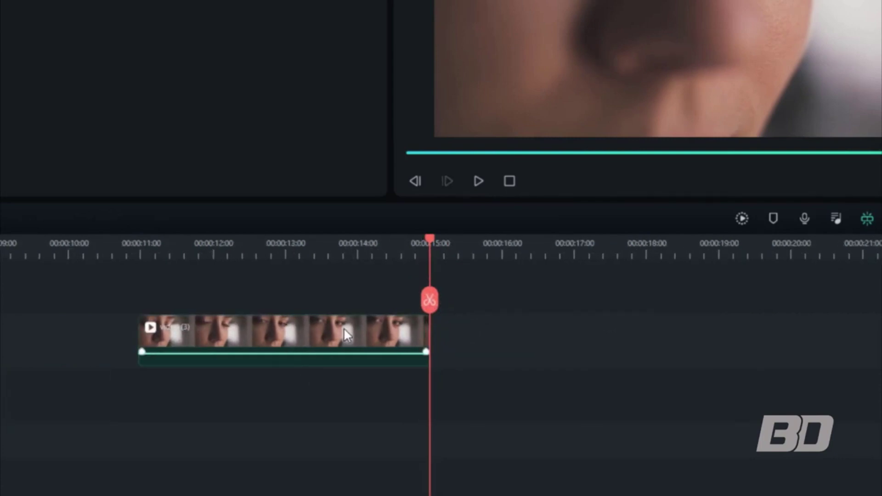
pyautogui.scroll(2, 467, 249)
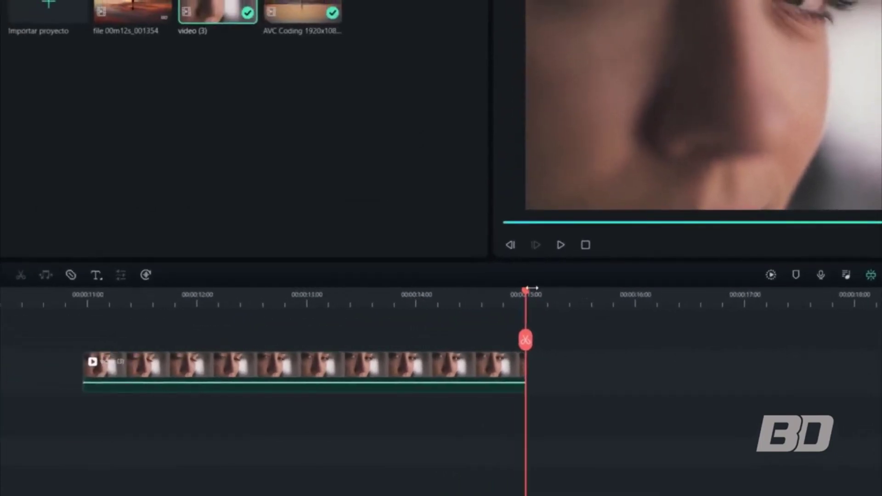
pyautogui.moveTo(526, 295); pyautogui.dragTo(408, 307)
pyautogui.click(406, 341)
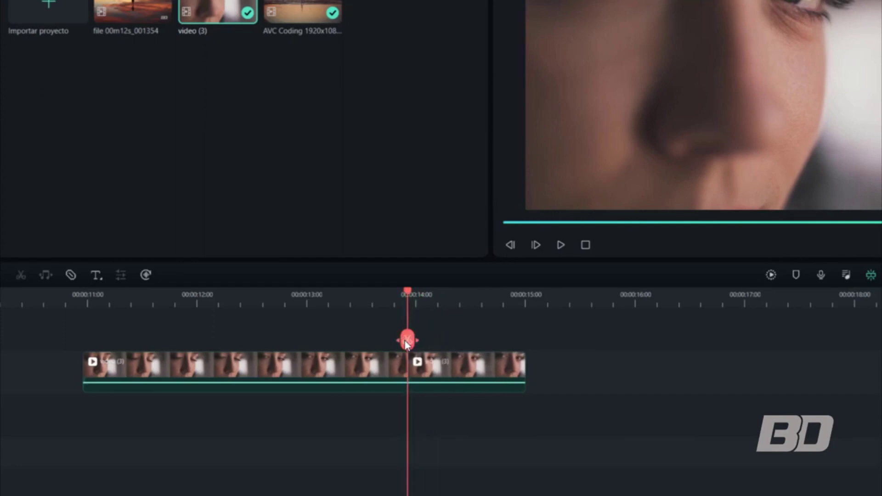
# Open the mask settings of the eye clip's last segment and apply a circle mask.
pyautogui.click(437, 364)
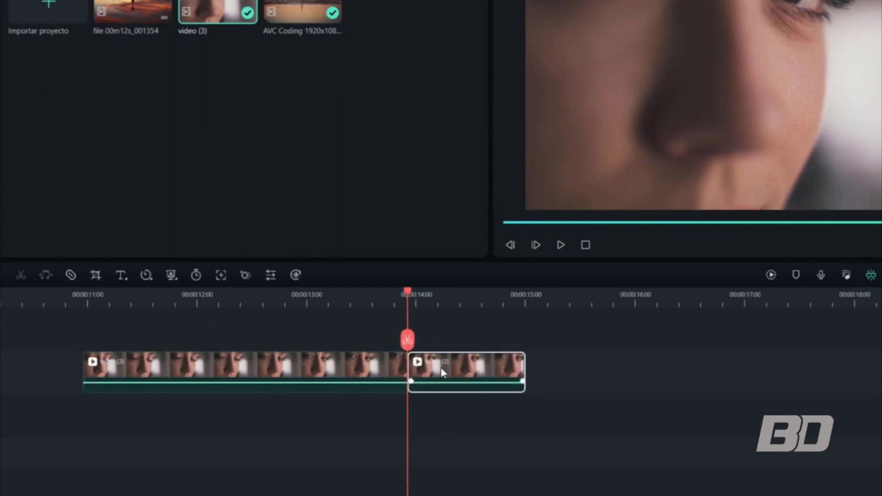
pyautogui.doubleClick(441, 368)
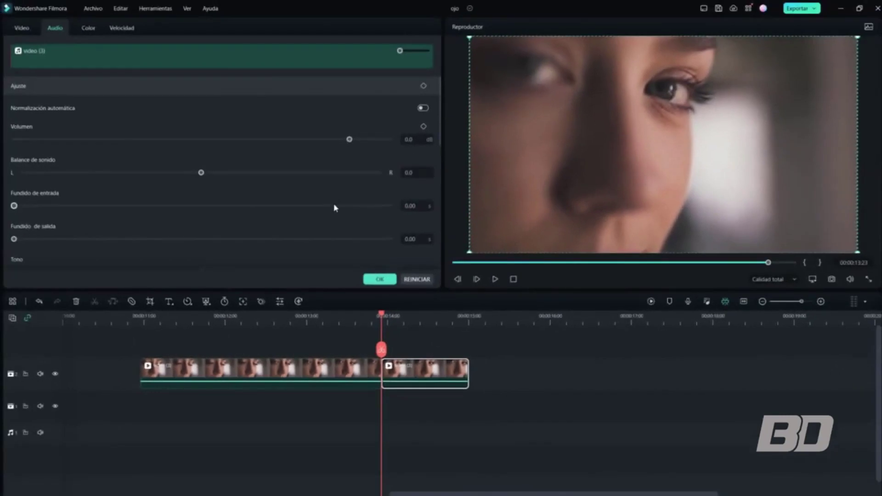
pyautogui.click(23, 29)
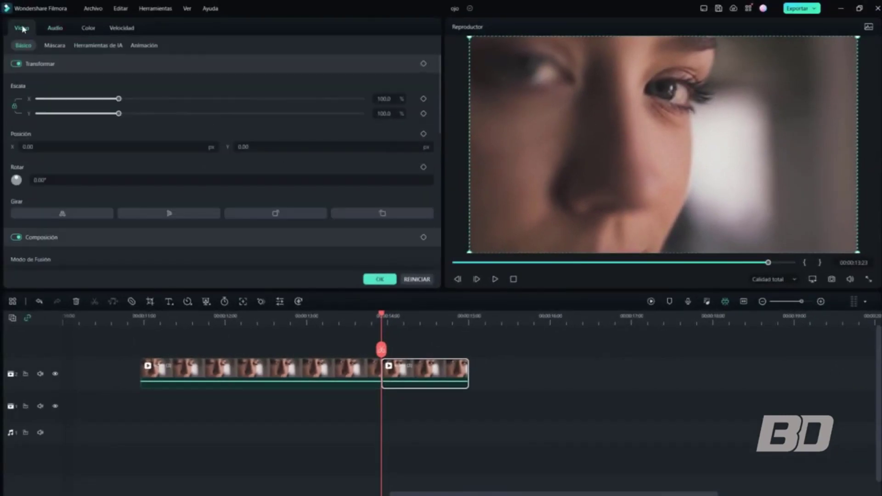
pyautogui.click(56, 47)
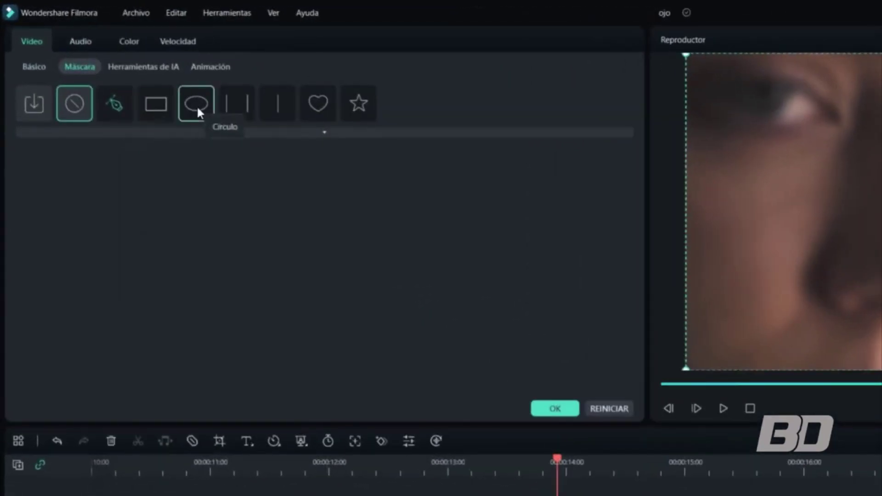
pyautogui.click(142, 75)
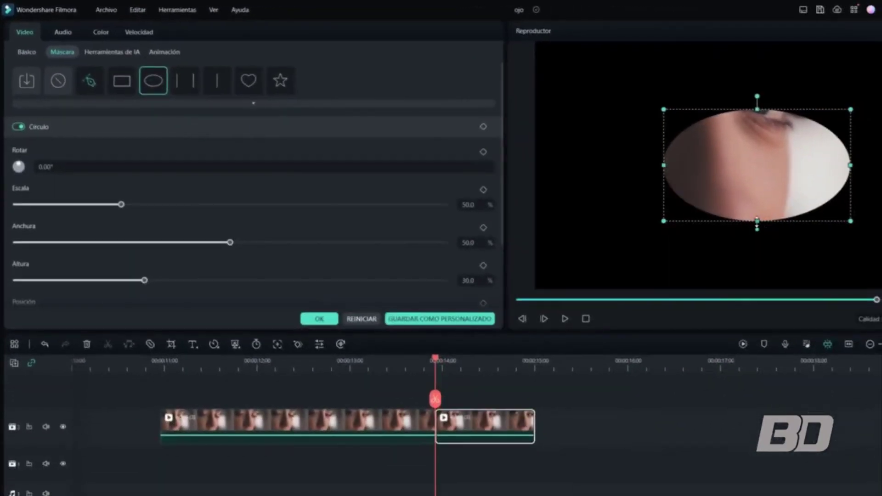
# Fit the circle mask over the eye's pupil with height 21.6%, width 20.8%, scale 9.2% and vertical position 280.57 px.
pyautogui.moveTo(756, 217)
pyautogui.mouseDown()
pyautogui.moveTo(753, 186)
pyautogui.moveTo(757, 205)
pyautogui.mouseUp()
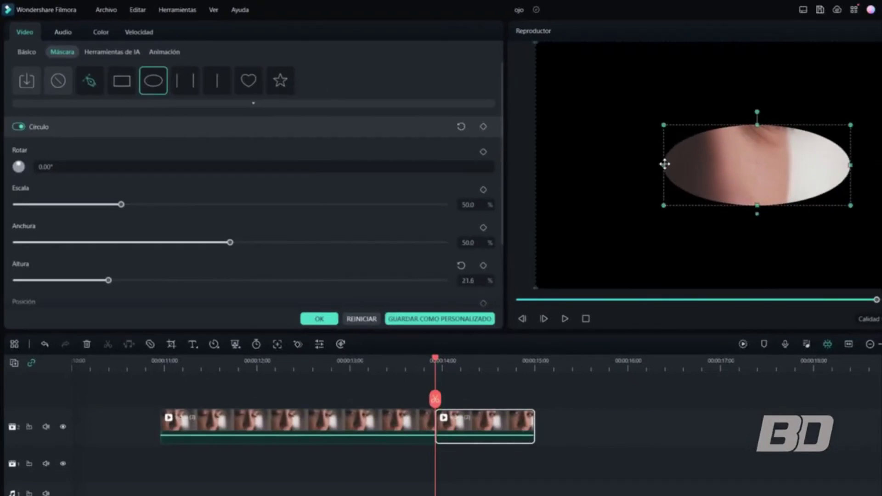
pyautogui.moveTo(665, 164); pyautogui.dragTo(754, 130)
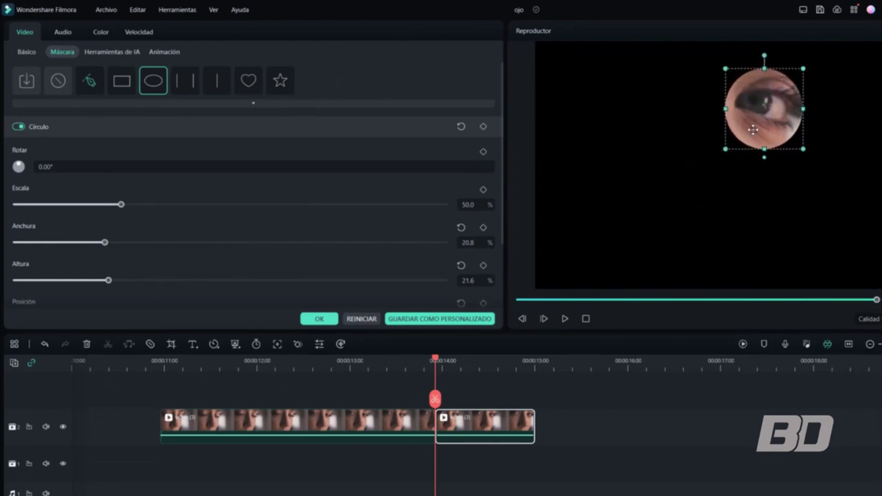
pyautogui.moveTo(803, 149); pyautogui.dragTo(751, 92)
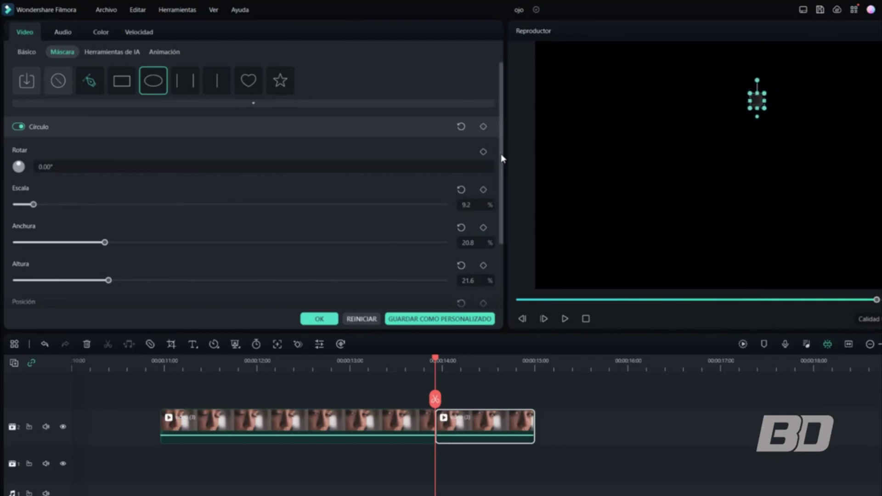
# Set the circle mask's blur intensity to 9.1%, invert the mask and confirm it.
pyautogui.moveTo(502, 158); pyautogui.dragTo(501, 230)
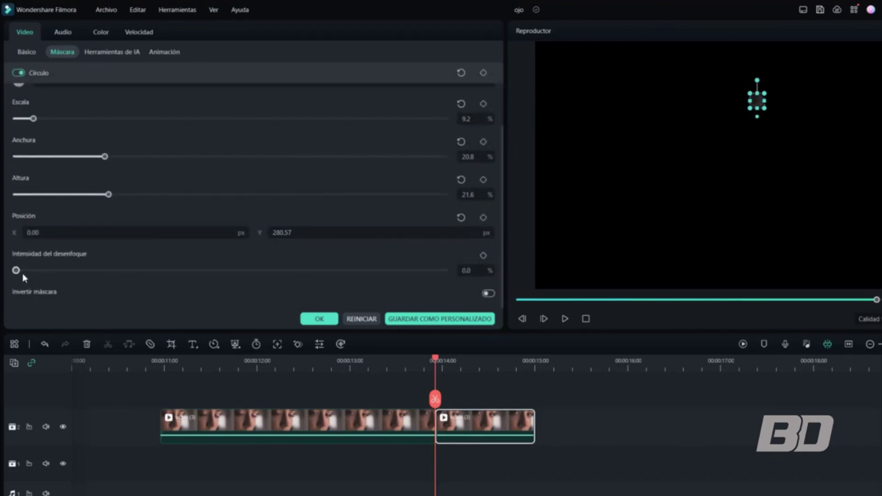
pyautogui.moveTo(17, 271); pyautogui.dragTo(54, 273)
pyautogui.click(488, 293)
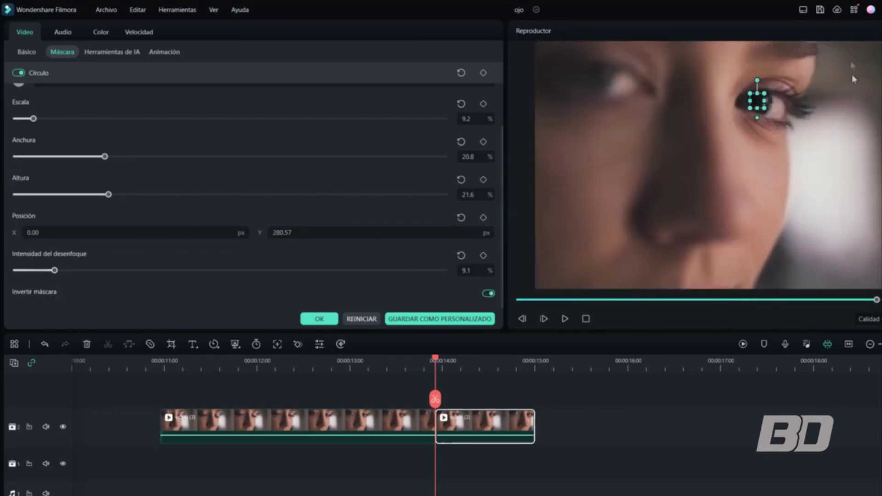
pyautogui.click(761, 146)
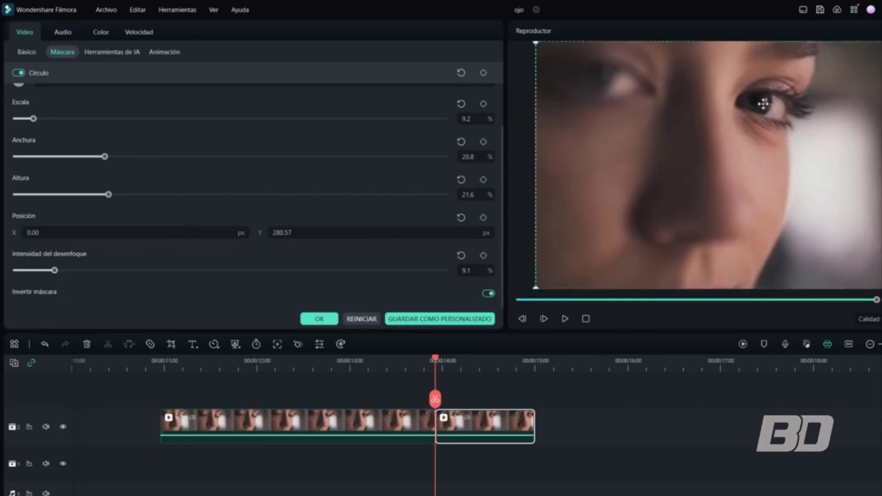
pyautogui.click(324, 325)
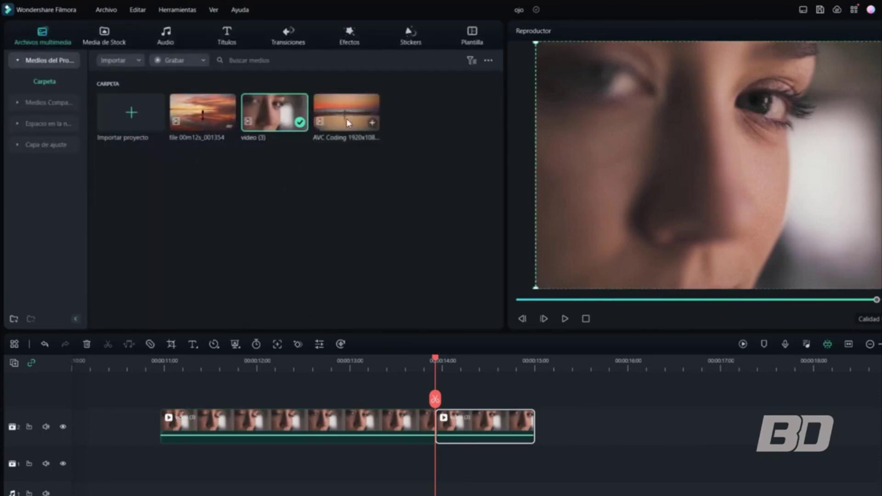
# Place the AVC Coding sunset clip beneath the masked segment starting at 00:00:13:23, and check the first frames.
pyautogui.moveTo(346, 119); pyautogui.dragTo(440, 475)
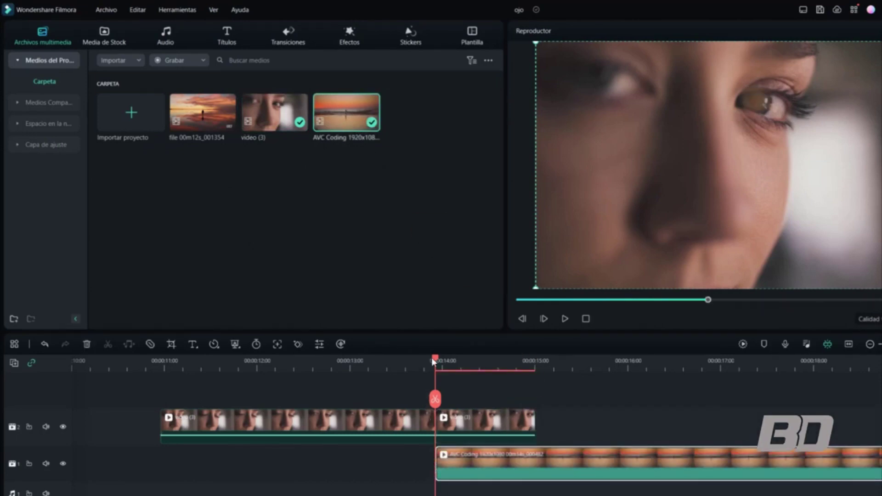
pyautogui.moveTo(432, 358); pyautogui.dragTo(449, 358)
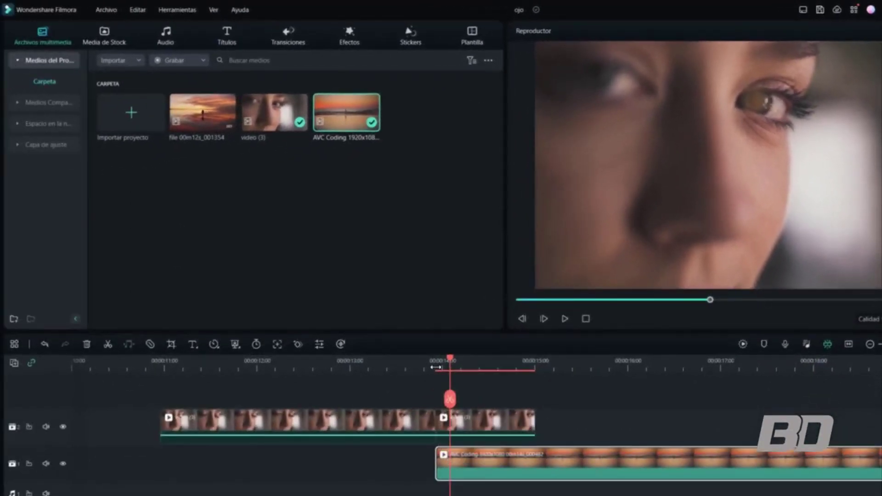
pyautogui.click(435, 367)
# Lower the masked segment's blur intensity to 2.0% while checking the sunset in the pupil, and confirm the mask.
pyautogui.doubleClick(448, 420)
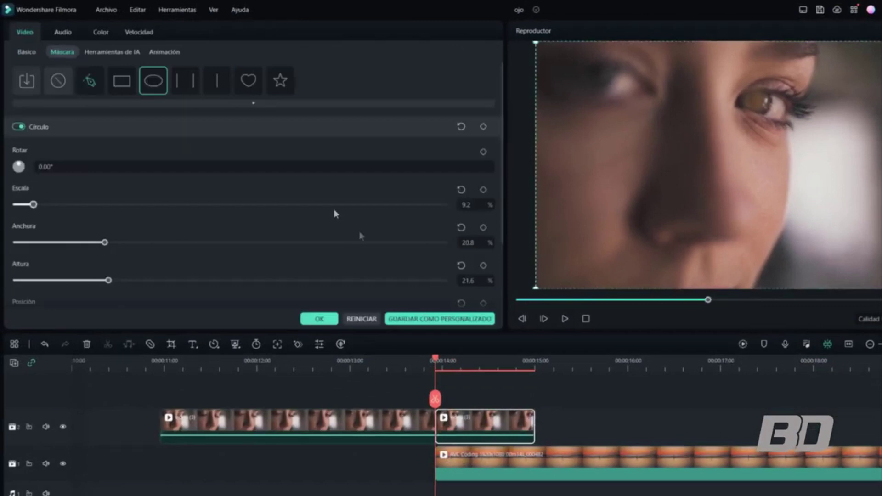
pyautogui.scroll(-2, 87, 156)
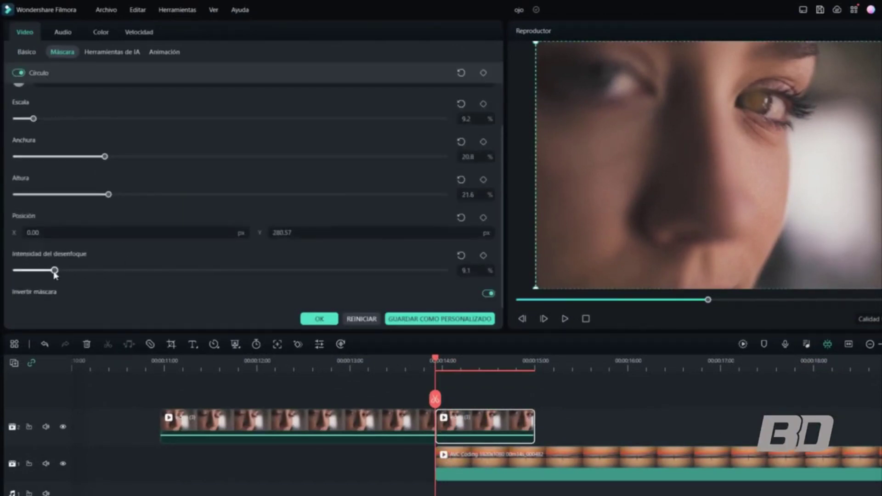
pyautogui.moveTo(52, 273); pyautogui.dragTo(38, 278)
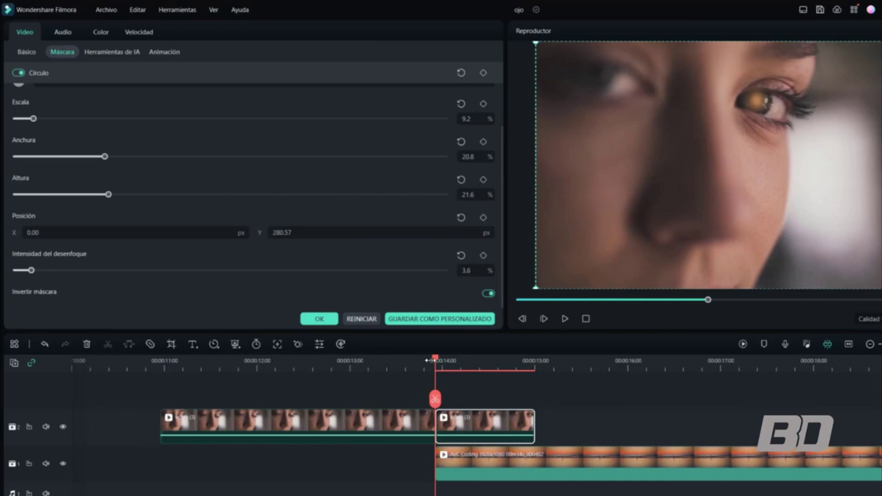
pyautogui.moveTo(438, 363); pyautogui.dragTo(451, 364)
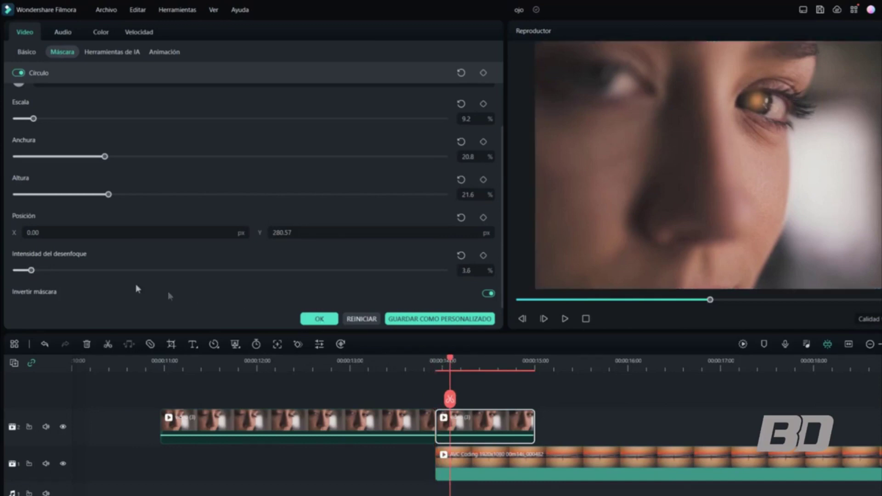
pyautogui.moveTo(31, 273); pyautogui.dragTo(26, 277)
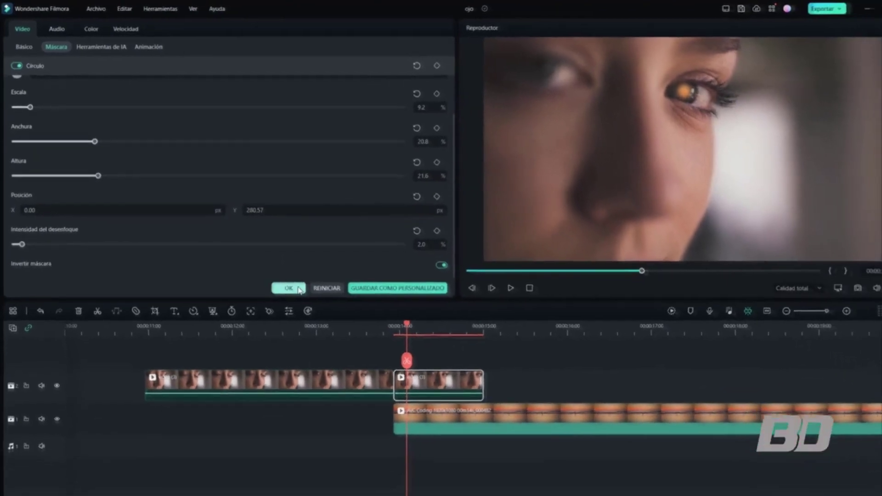
pyautogui.click(329, 317)
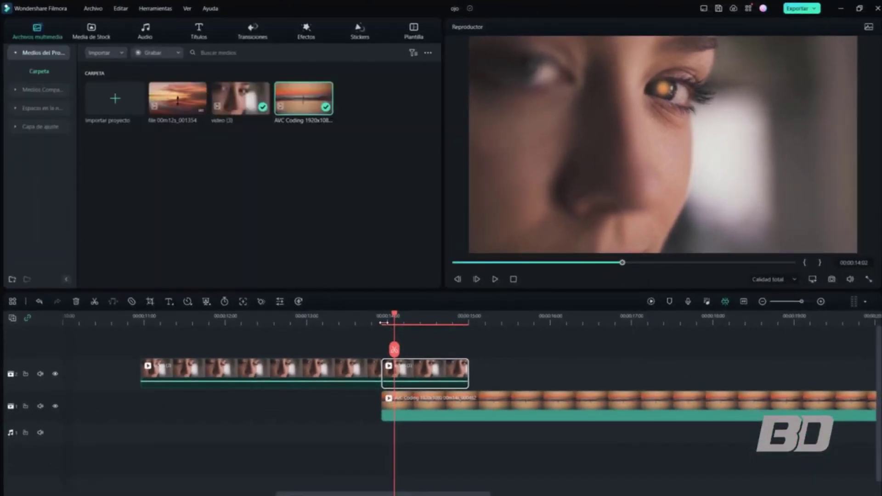
# Add a transform keyframe to the masked eye segment at its start, 00:00:13:23.
pyautogui.click(386, 318)
pyautogui.moveTo(385, 316); pyautogui.dragTo(382, 316)
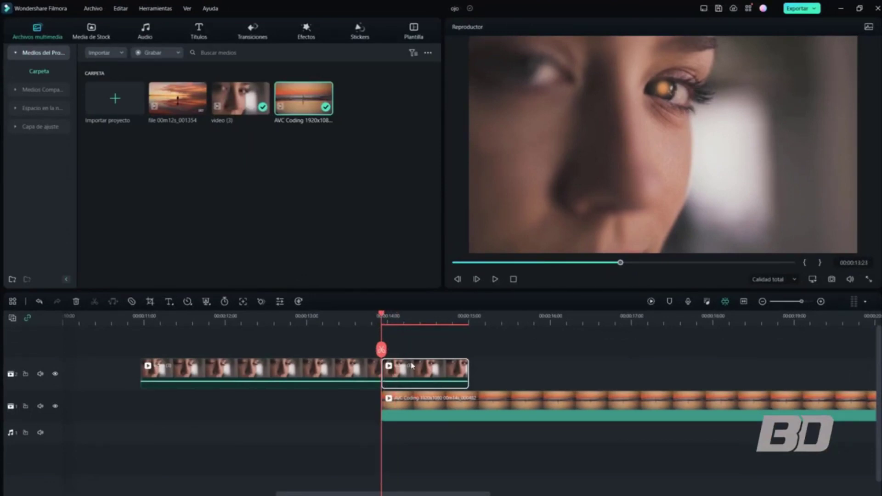
pyautogui.doubleClick(411, 367)
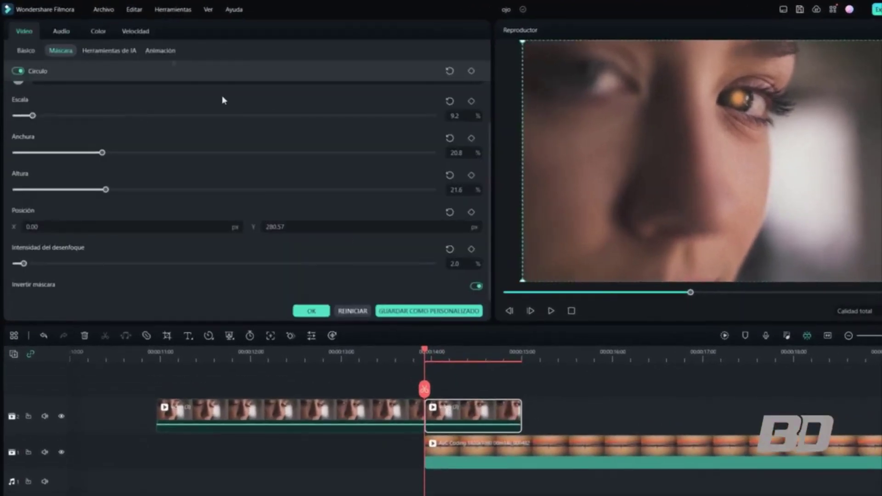
pyautogui.scroll(4, 209, 92)
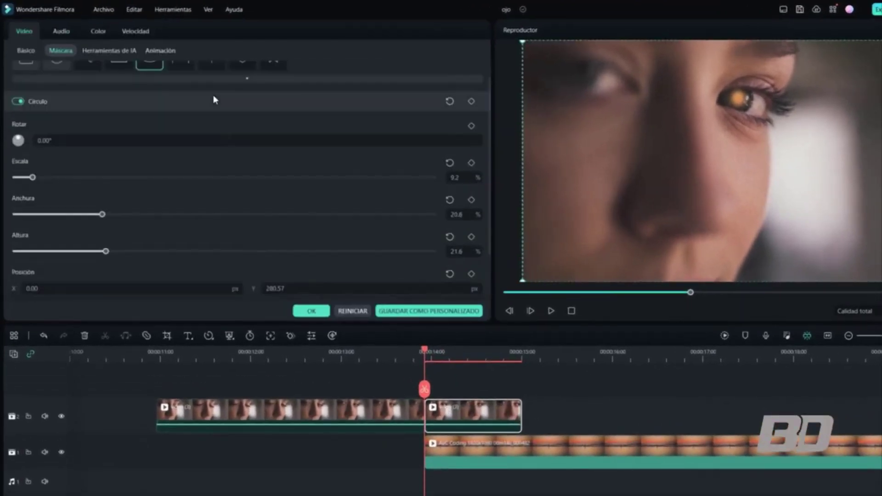
pyautogui.click(28, 50)
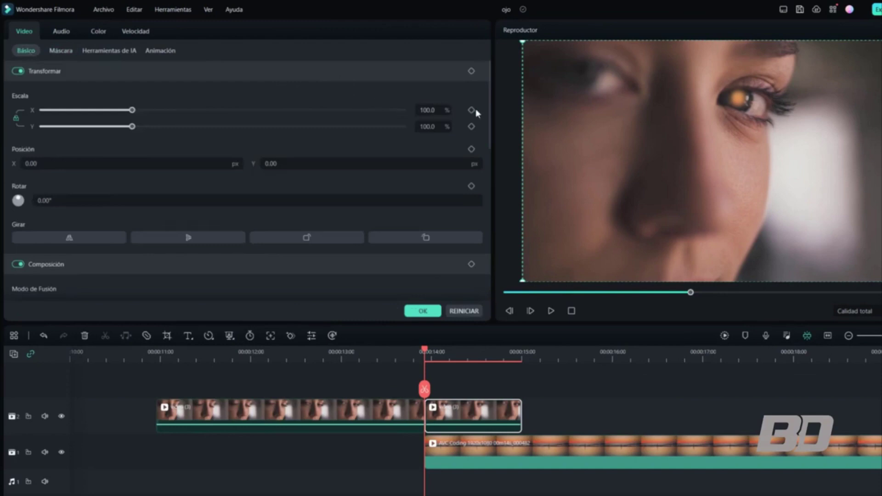
pyautogui.click(472, 71)
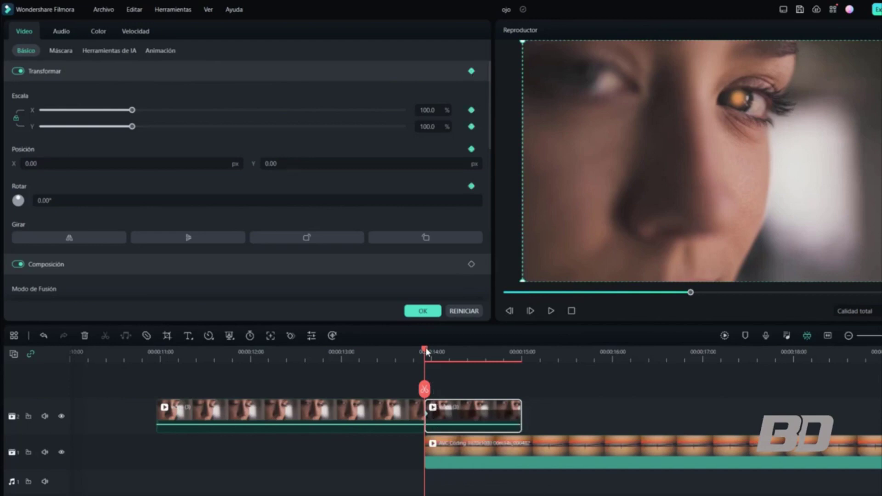
# Near the masked segment's end, scale the clip to 400% and set its vertical position to -950 px.
pyautogui.moveTo(427, 353); pyautogui.dragTo(514, 360)
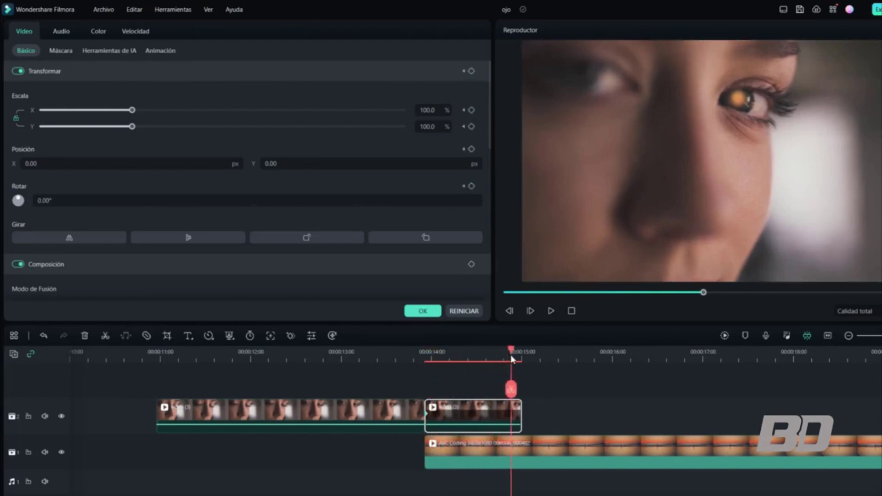
pyautogui.moveTo(133, 111); pyautogui.dragTo(405, 147)
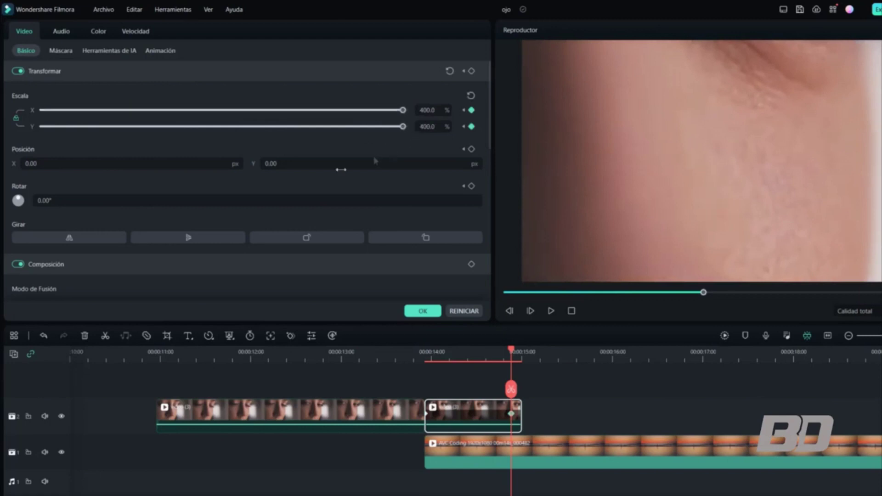
pyautogui.click(271, 163)
pyautogui.write('-')
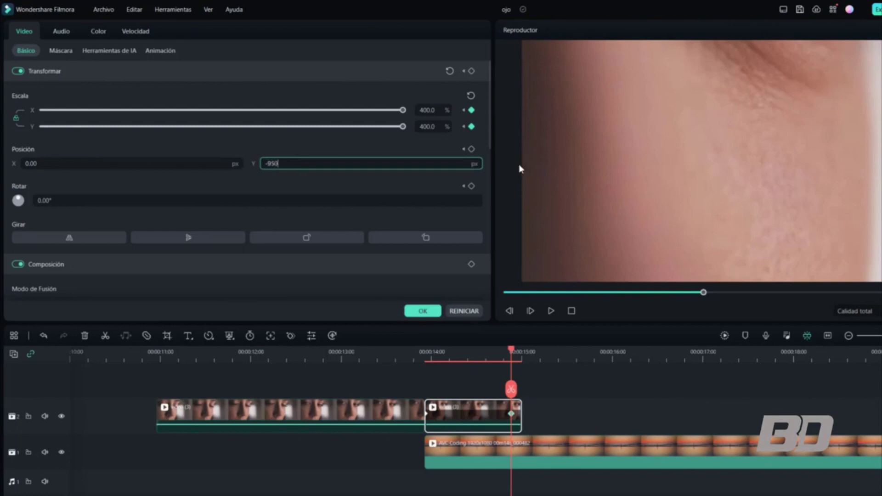
pyautogui.write('950')
pyautogui.press('Return')
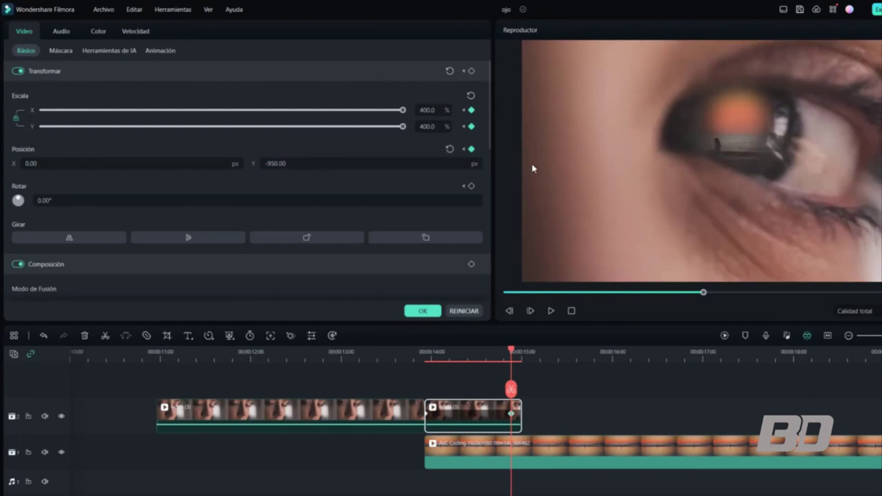
# Set the masked segment's vertical position to -975 px, check the zoom into the pupil, and confirm the transform.
pyautogui.click(275, 163)
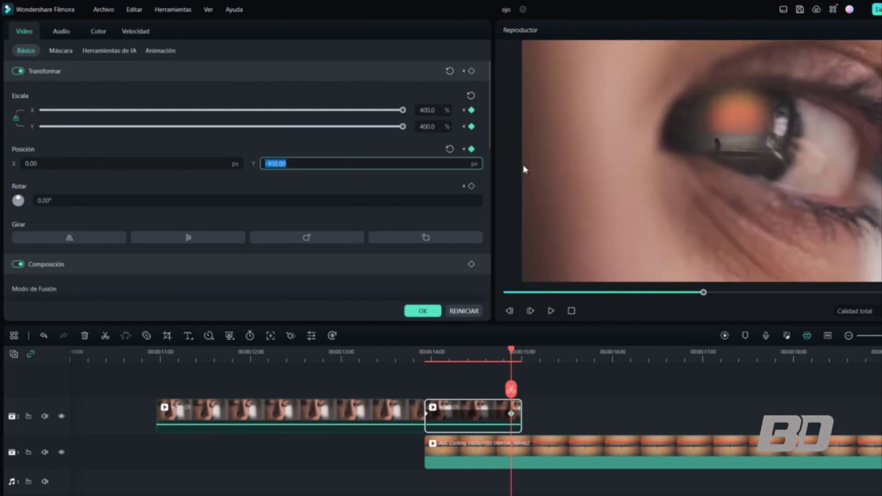
pyautogui.write('-')
pyautogui.write('975')
pyautogui.press('Return')
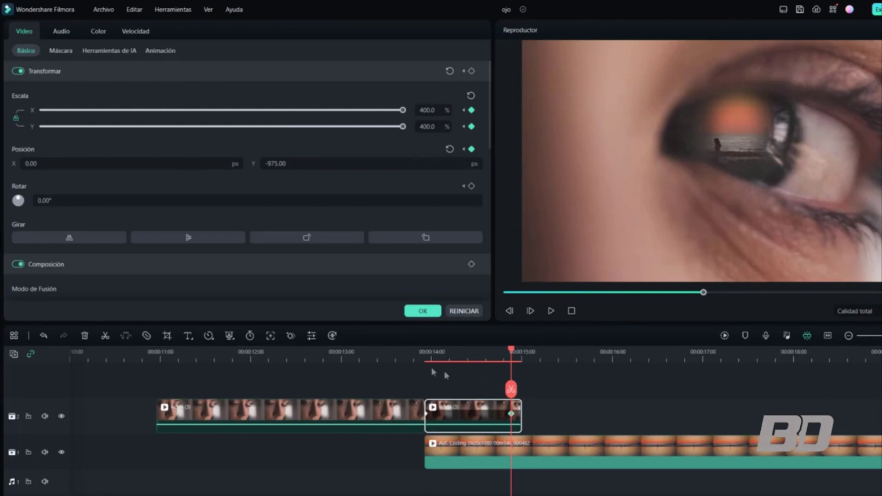
pyautogui.click(435, 353)
pyautogui.moveTo(438, 353); pyautogui.dragTo(482, 358)
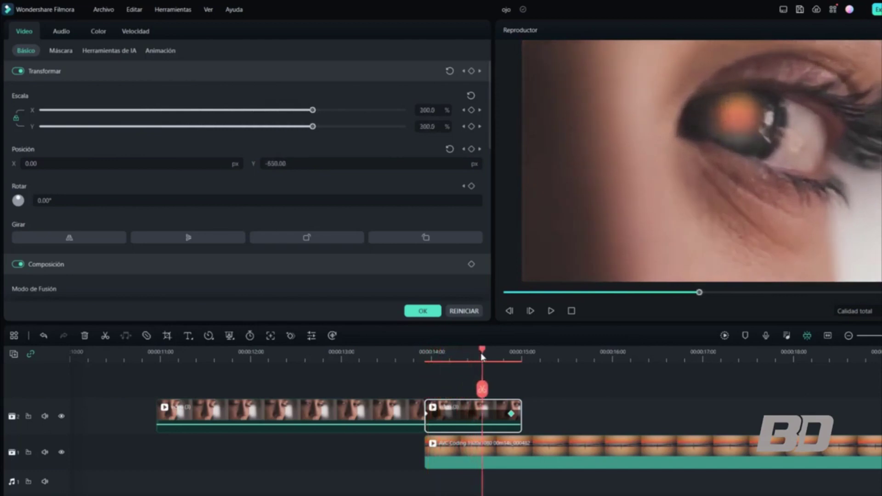
pyautogui.click(416, 309)
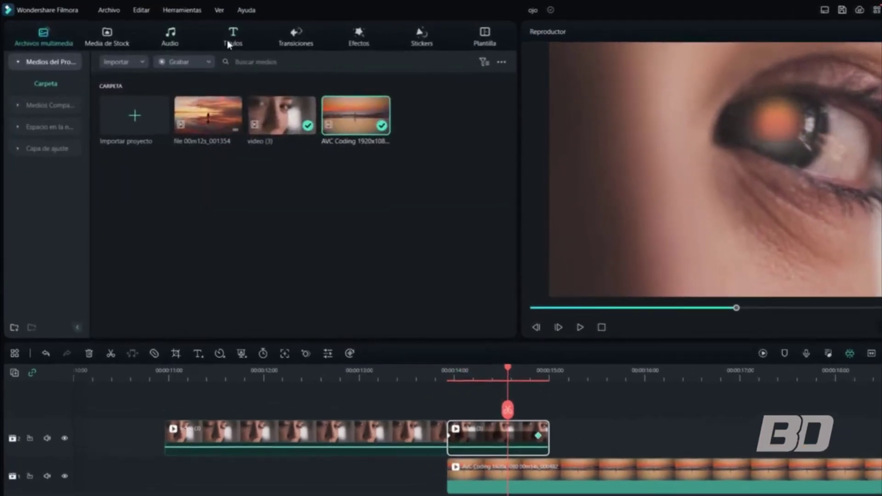
# Add the Disolver transition to the end of the masked segment and shorten it to the last few frames.
pyautogui.click(286, 45)
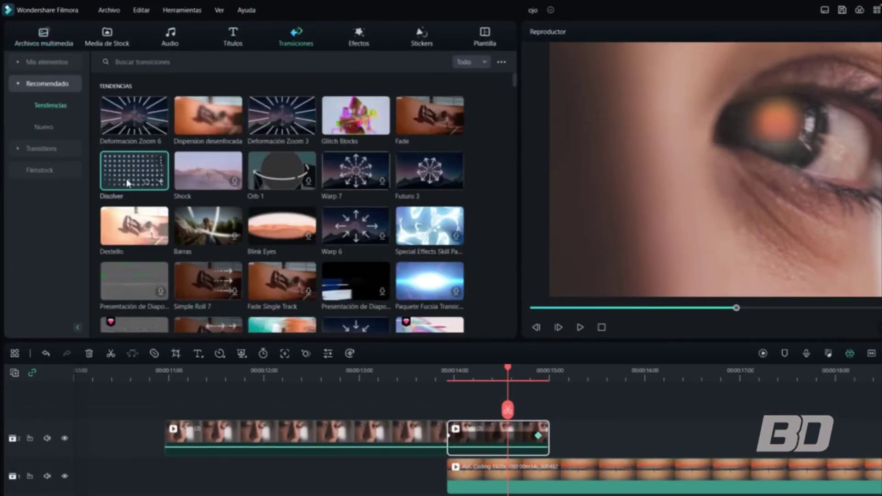
pyautogui.moveTo(211, 301); pyautogui.dragTo(528, 462)
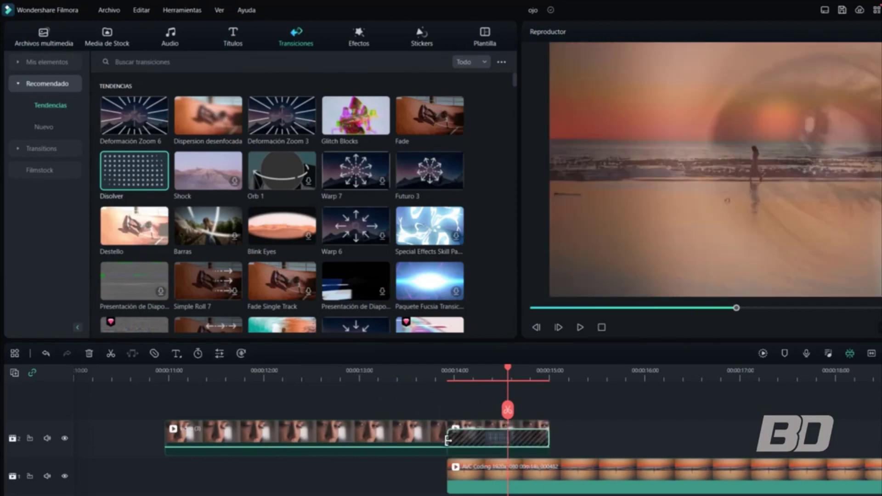
pyautogui.moveTo(448, 440); pyautogui.dragTo(535, 445)
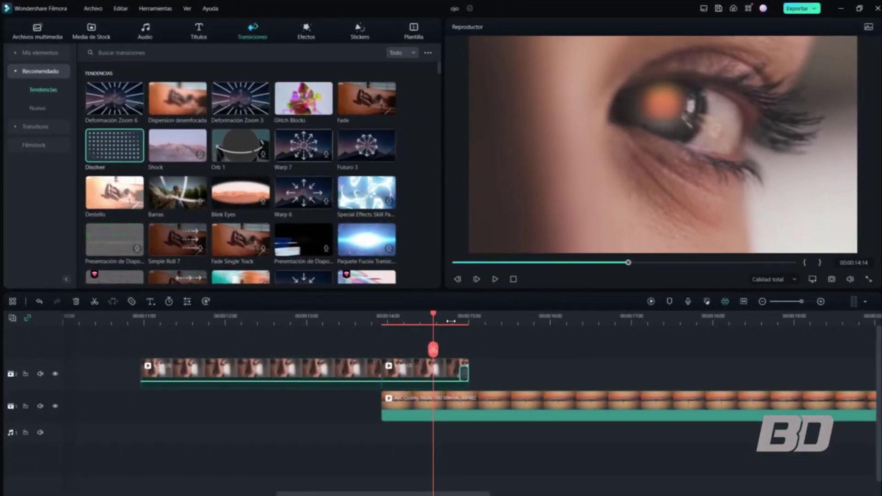
# Examine the zoom and the dissolve into the sunset clip frame by frame near the masked segment's end.
pyautogui.click(451, 321)
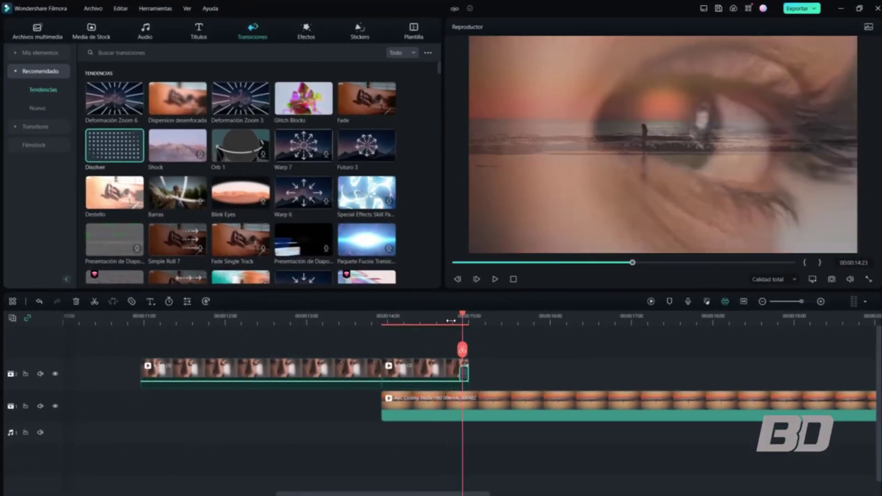
pyautogui.press('Left')
pyautogui.press('Left')
pyautogui.press('Left')
pyautogui.press('Left')
pyautogui.press('Left')
pyautogui.press('Left')
pyautogui.press('Left')
pyautogui.press('Left')
pyautogui.press('Left')
pyautogui.press('Left')
pyautogui.press('Left')
pyautogui.press('Left')
pyautogui.press('Left')
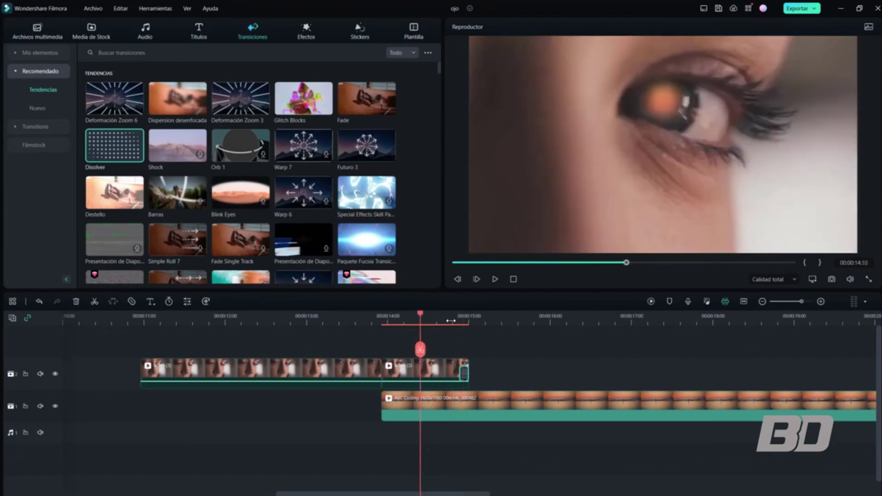